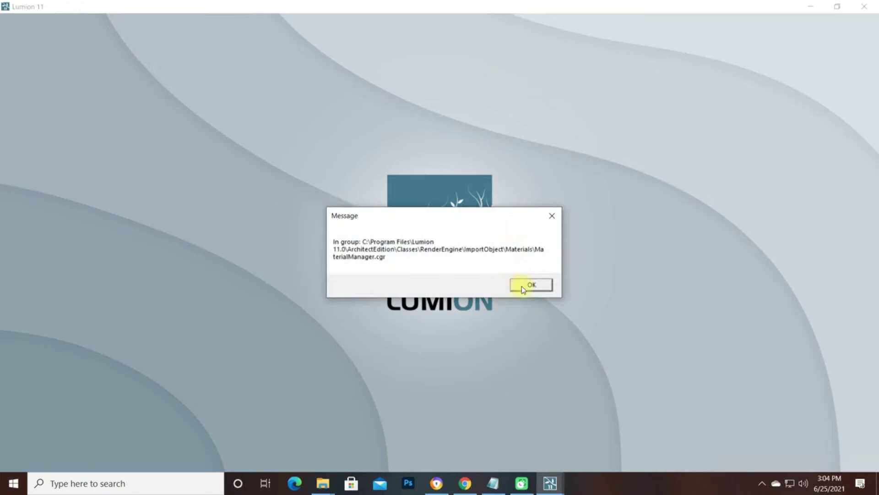
Dismiss each error message that appears while Lumion 11 is loading
left_click(521, 282)
left_click(496, 283)
left_click(519, 284)
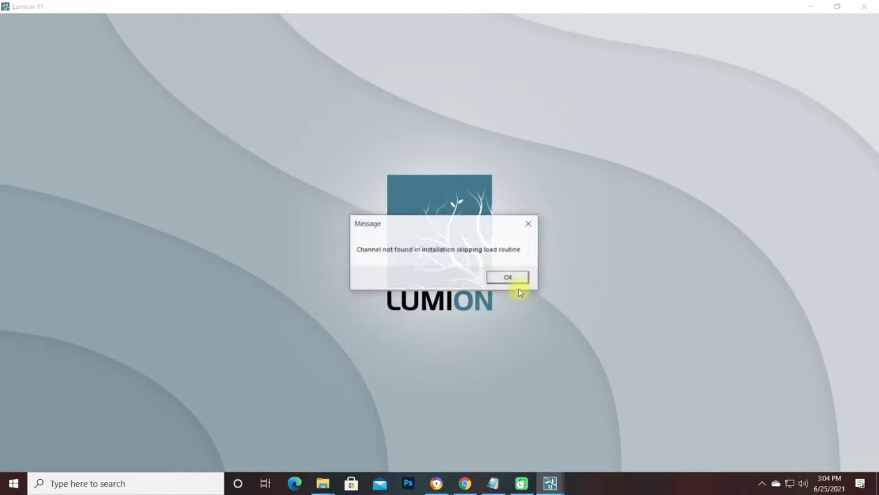
left_click(502, 284)
left_click(501, 283)
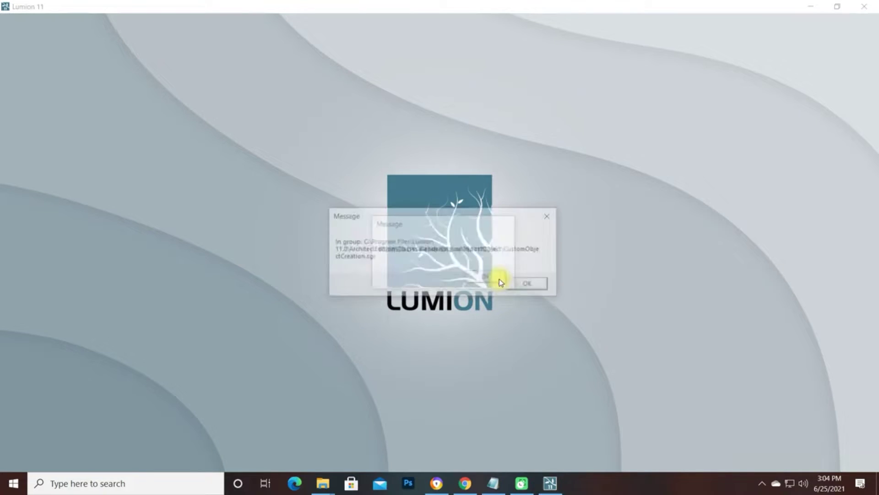
left_click(522, 282)
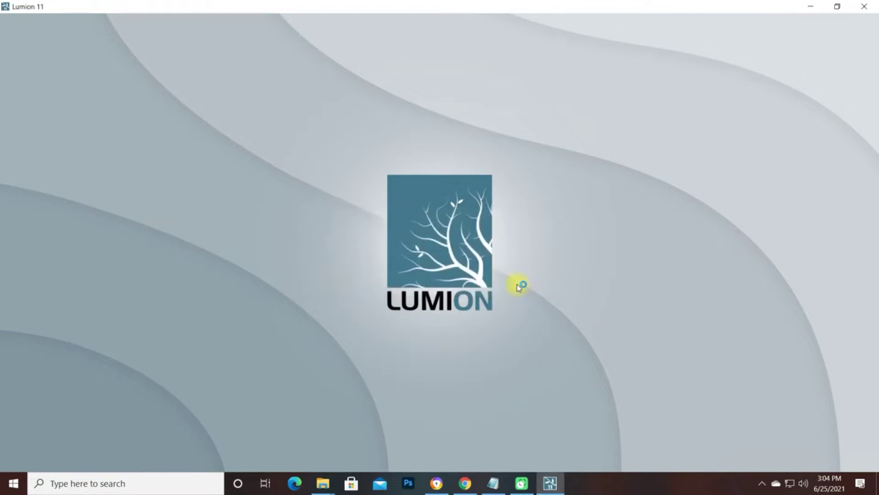
left_click(513, 282)
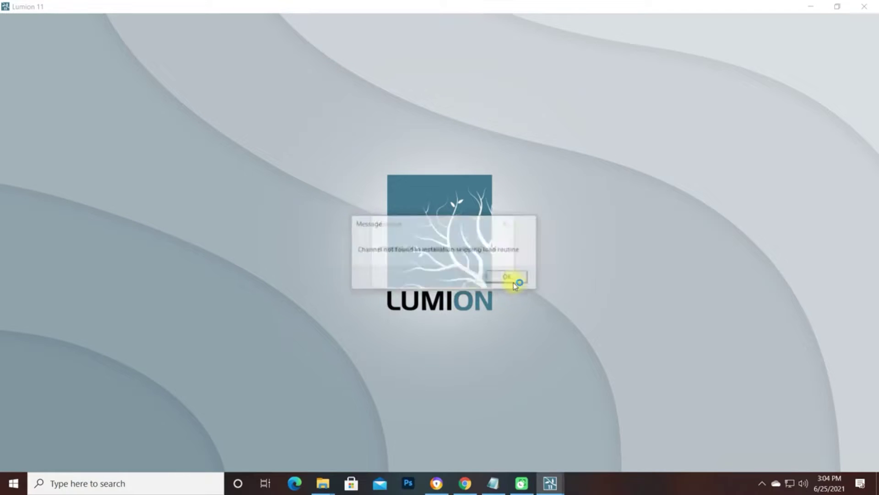
left_click(495, 279)
left_click(523, 286)
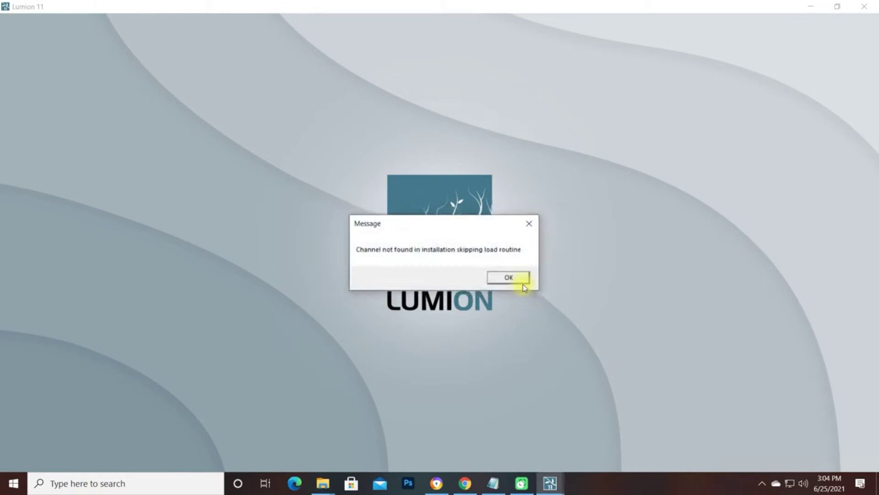
left_click(513, 279)
left_click(506, 280)
left_click(516, 284)
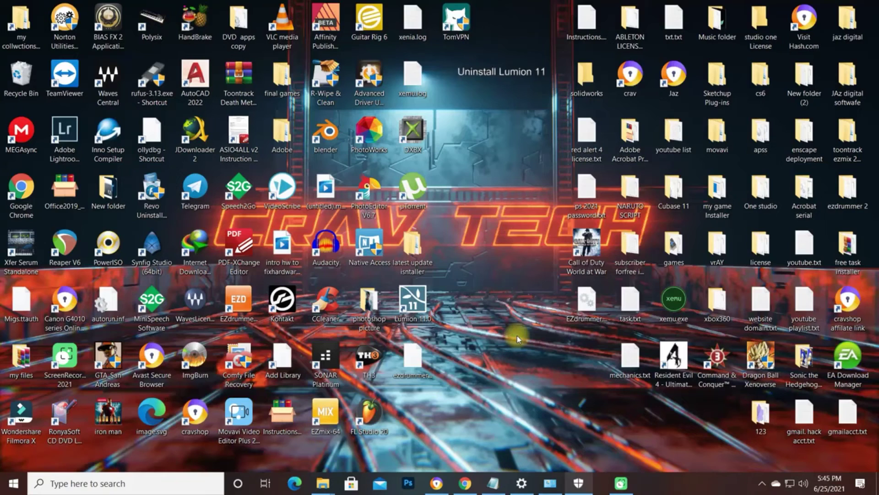
Search Windows for "control panel", open it and bring up the list of programs to uninstall
left_click(58, 483)
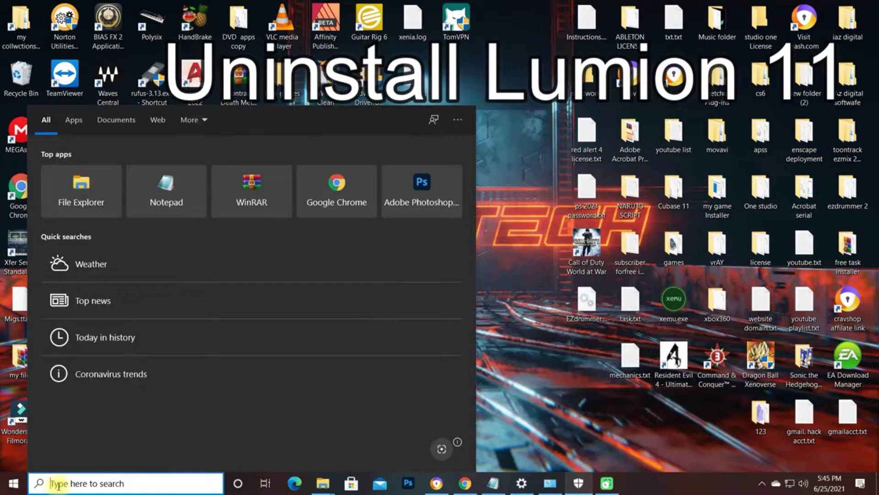
type("control")
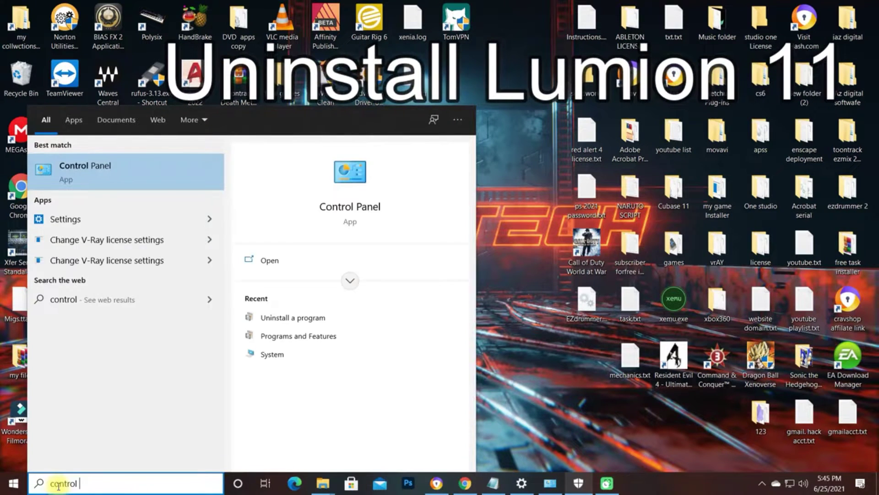
type(" panel")
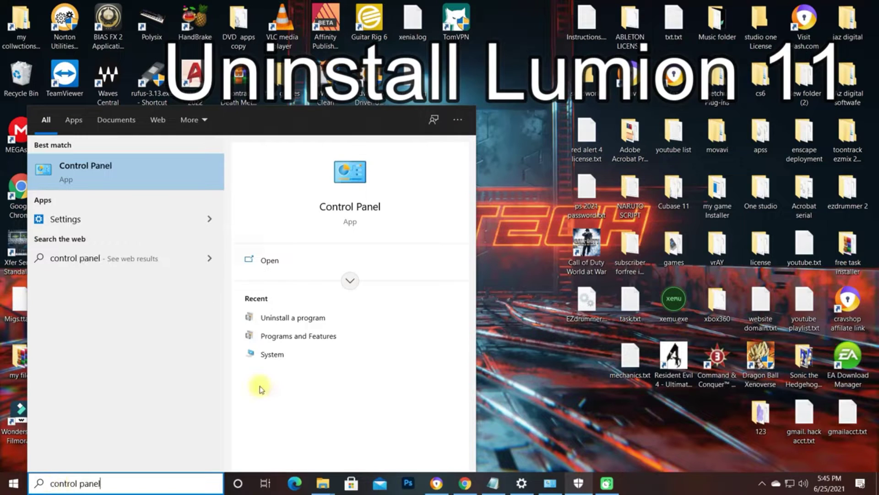
left_click(280, 259)
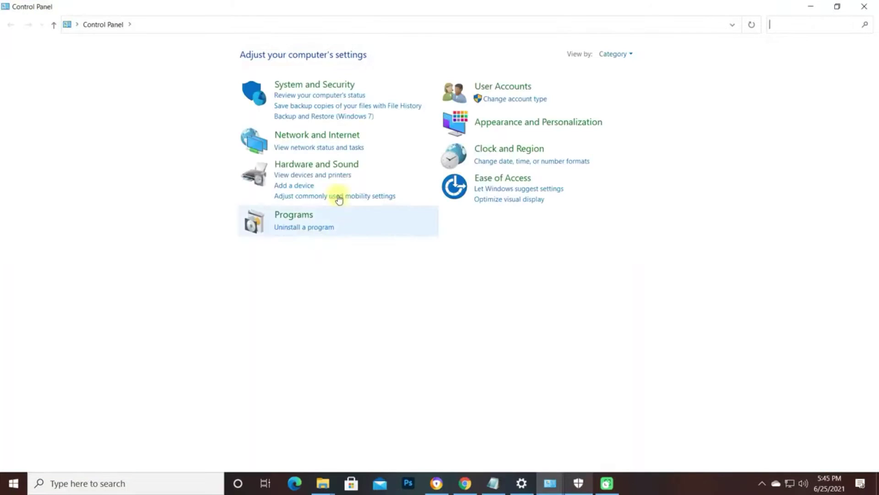
left_click(304, 228)
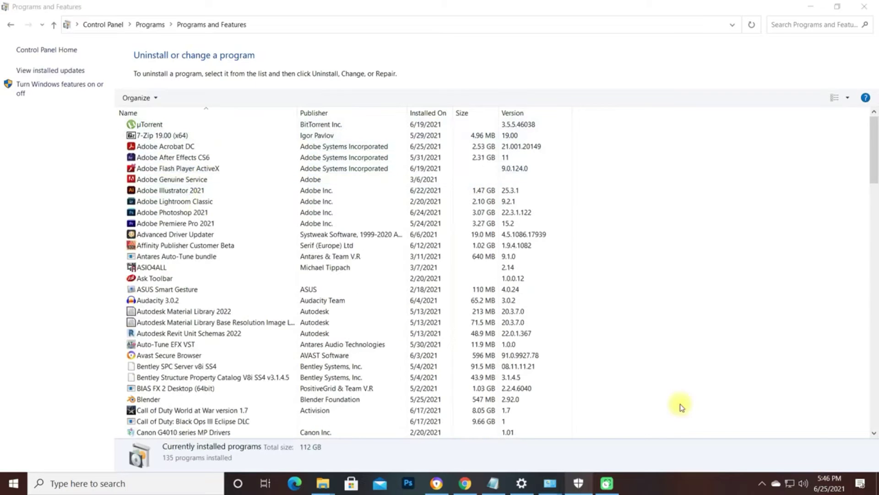
Uninstall Lumion 11.0 with all its components, then close the list of installed programs
scroll(227, 148, "down", 2)
scroll(228, 148, "down", 7)
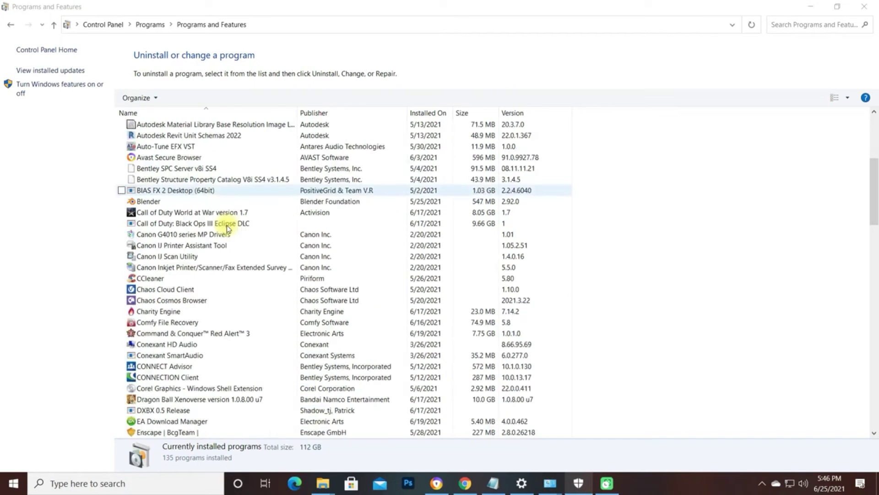
scroll(168, 303, "down", 2)
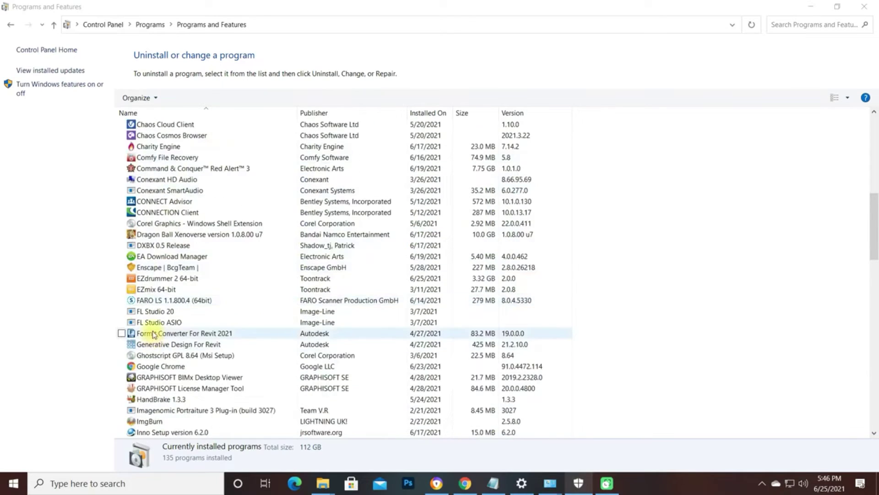
scroll(153, 325, "down", 3)
scroll(174, 353, "down", 1)
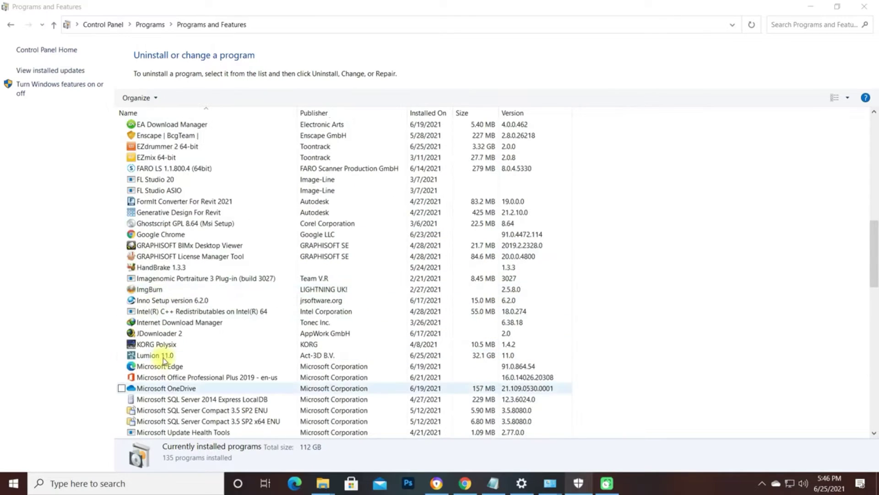
left_click(226, 359)
right_click(227, 358)
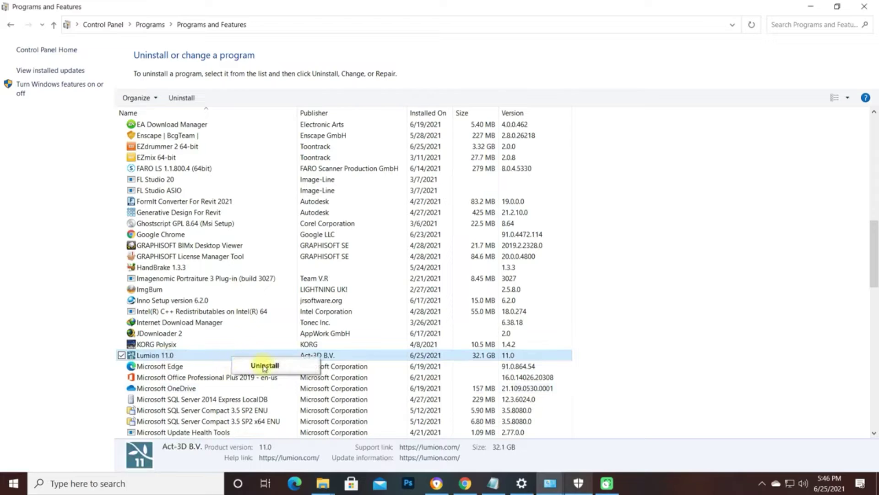
left_click(255, 364)
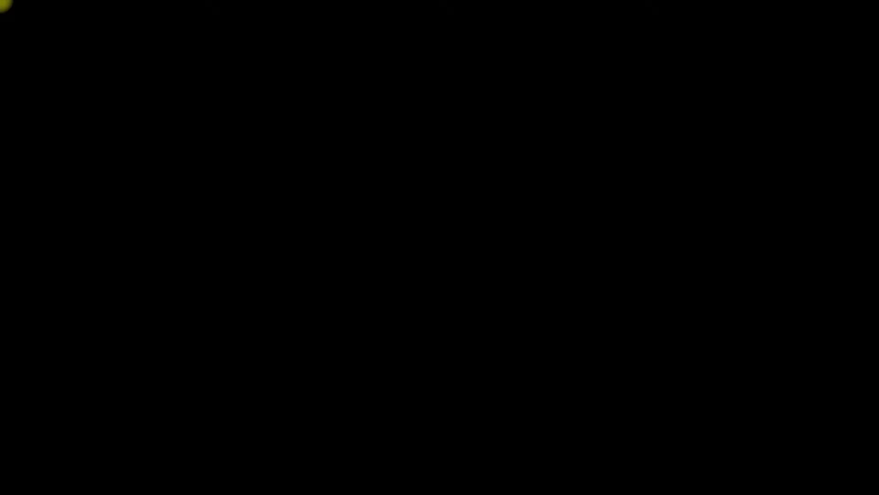
left_click(382, 322)
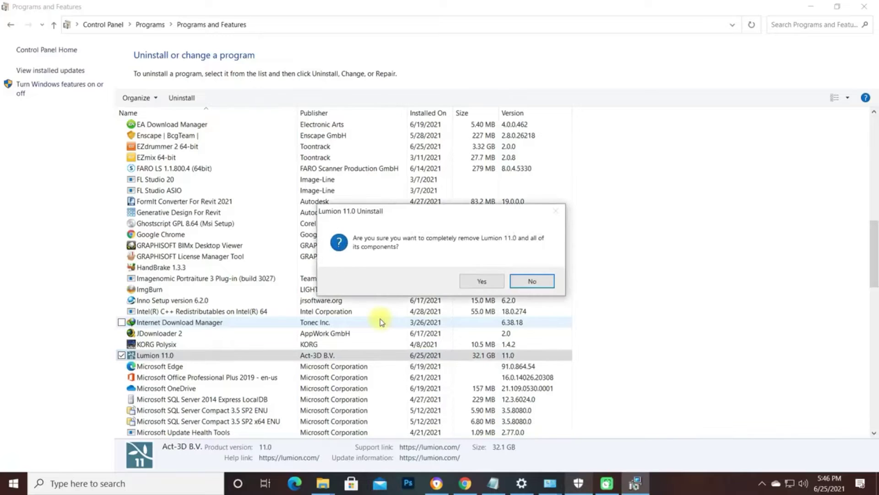
left_click(481, 281)
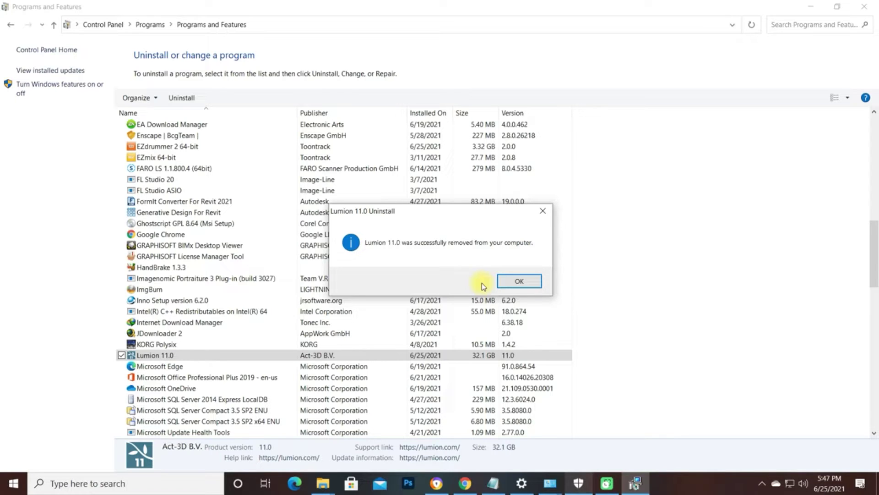
left_click(518, 281)
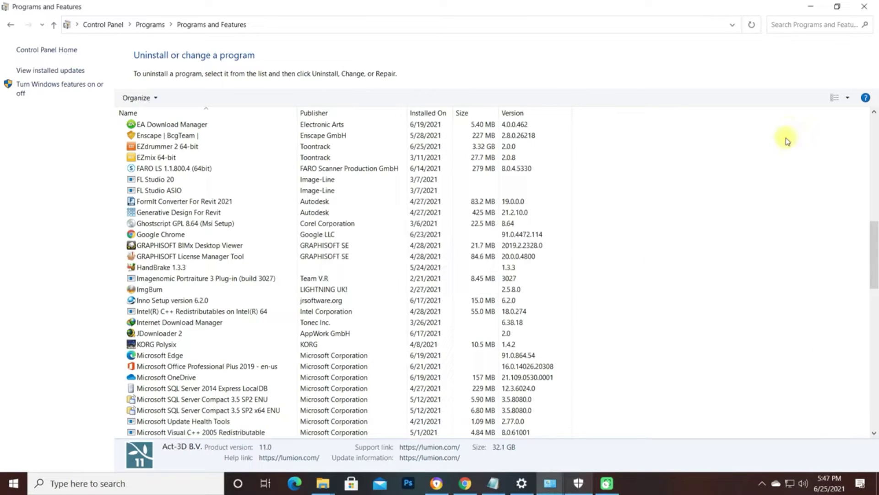
left_click(864, 6)
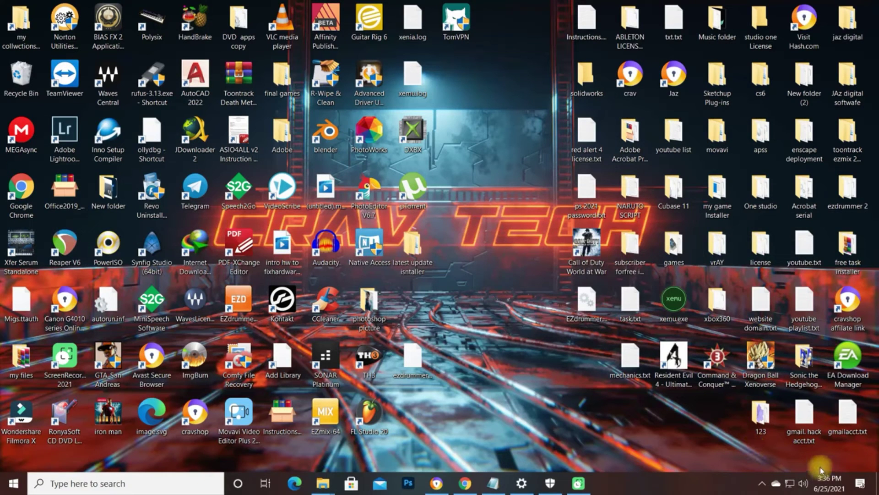
right_click(528, 263)
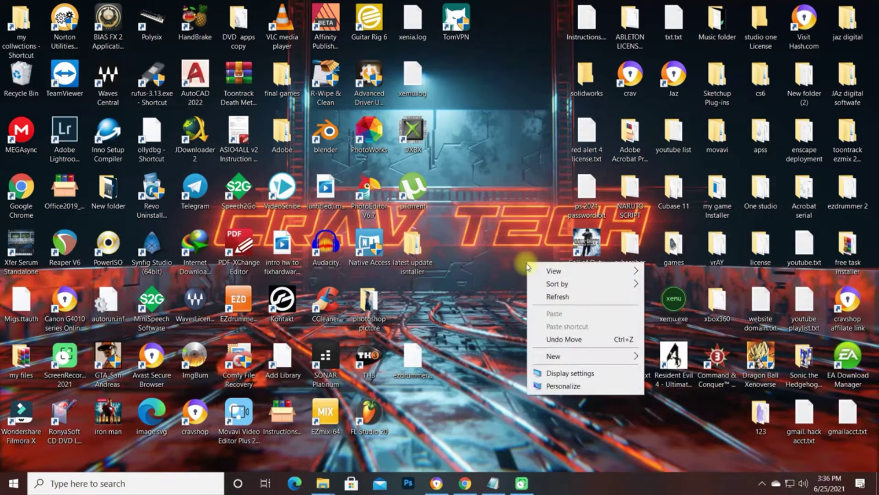
left_click(545, 296)
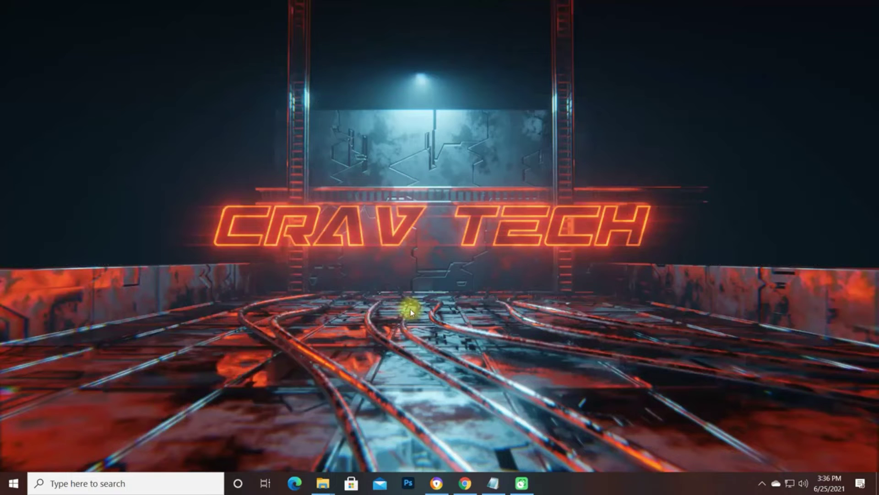
Open the Virus & threat protection settings of Windows Security from the Windows Update & Security settings
left_click(9, 487)
left_click(14, 434)
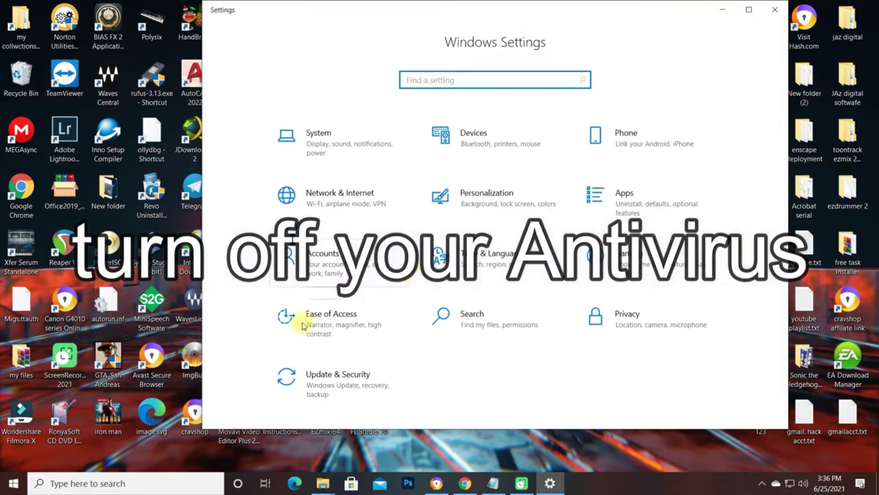
left_click(307, 384)
left_click(284, 188)
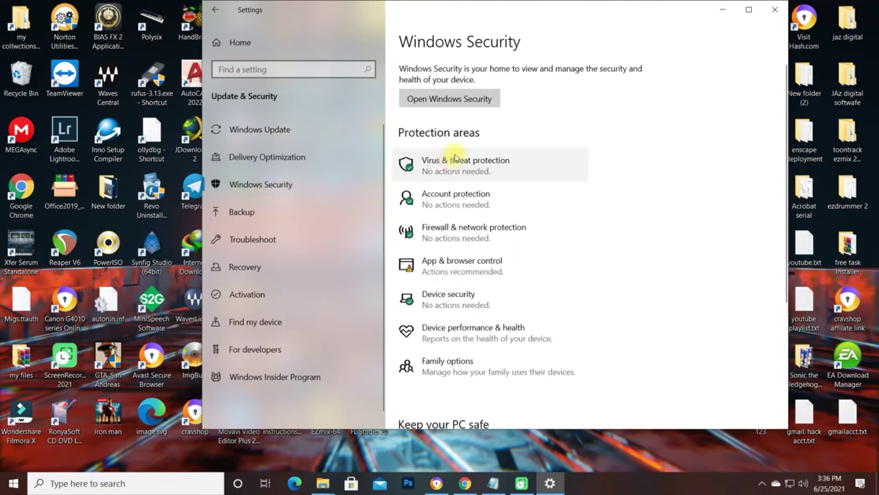
left_click(461, 165)
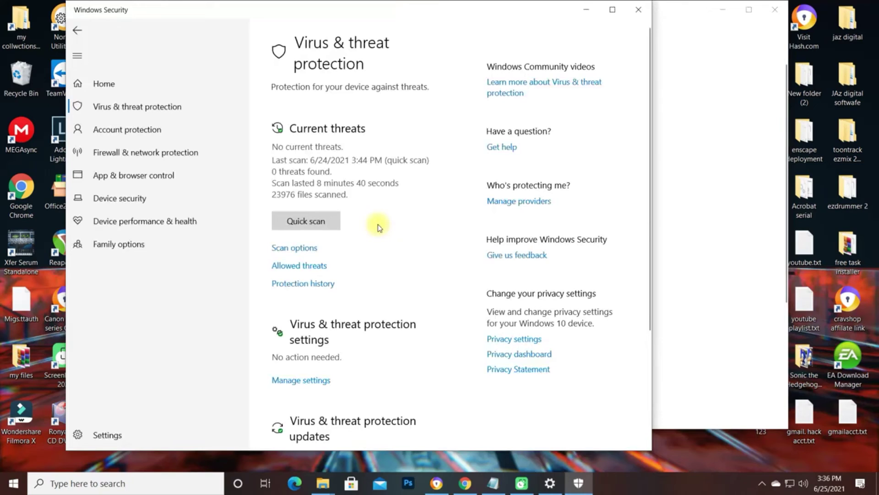
left_click(306, 384)
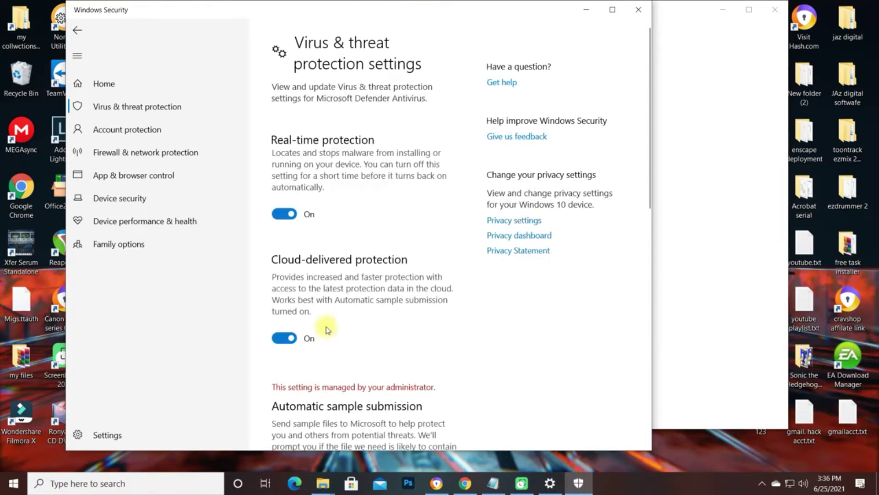
Turn off Real-time protection, approve the change, and minimize the Windows Security and Settings windows
left_click(290, 214)
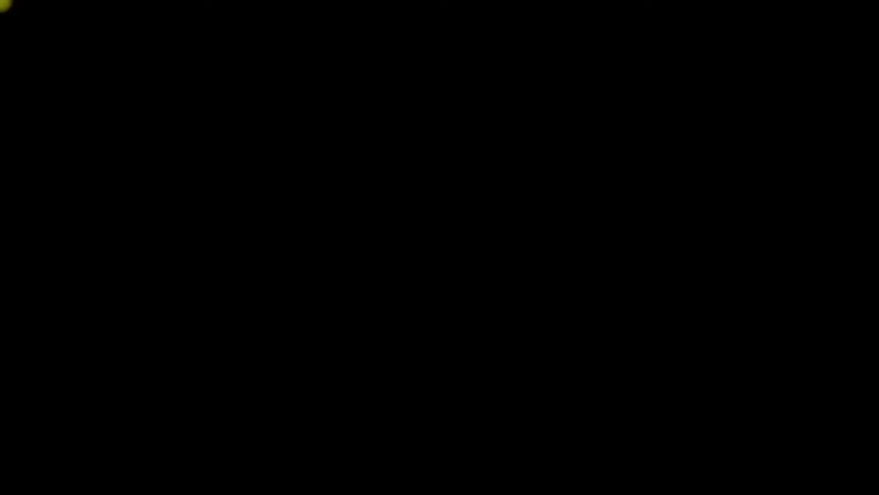
left_click(361, 311)
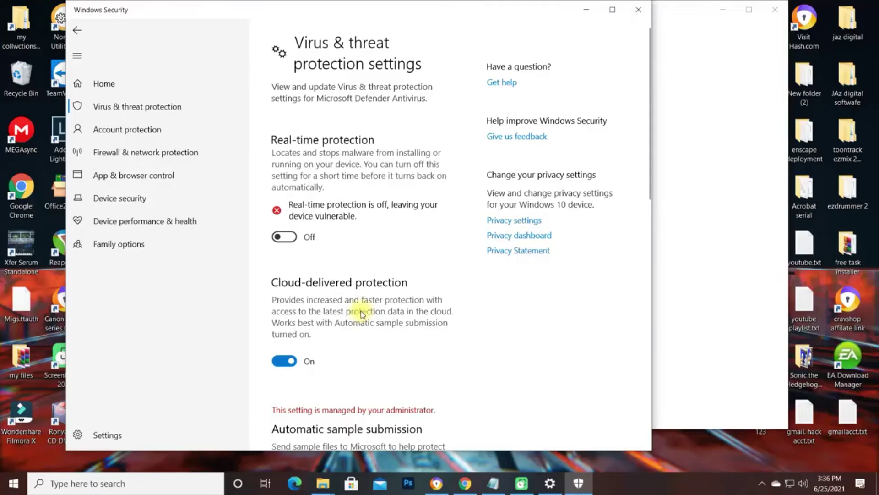
left_click(587, 11)
left_click(723, 11)
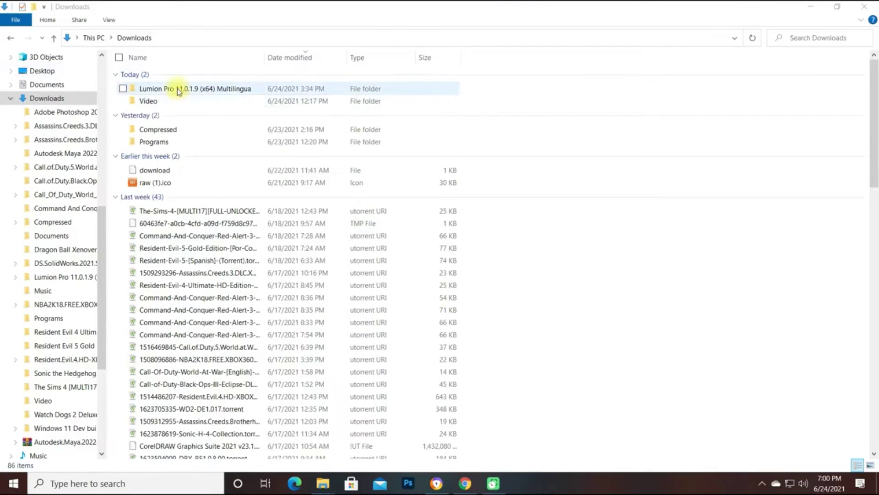
Run the installer Lumion_11_0_LUM11PRO.exe from the Setup folder of the Lumion Pro 11.0.1.9 download
left_click(179, 88)
double_click(179, 90)
double_click(159, 92)
left_click(157, 89)
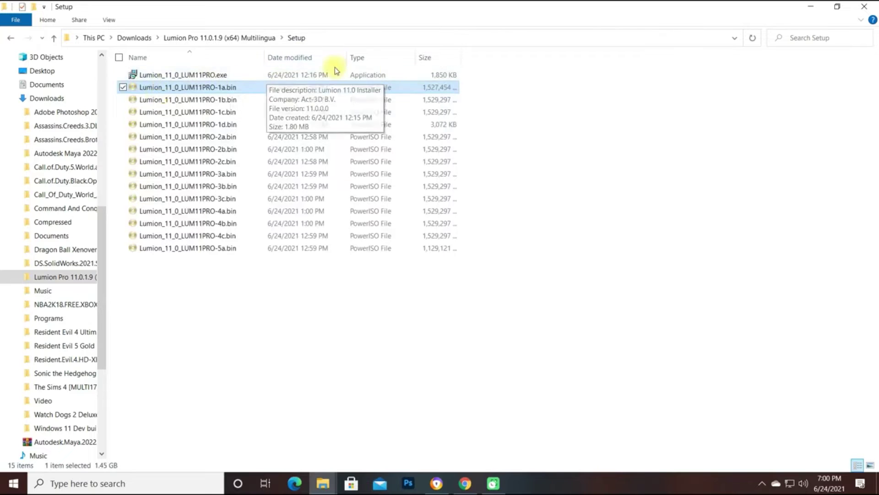
left_click(315, 76)
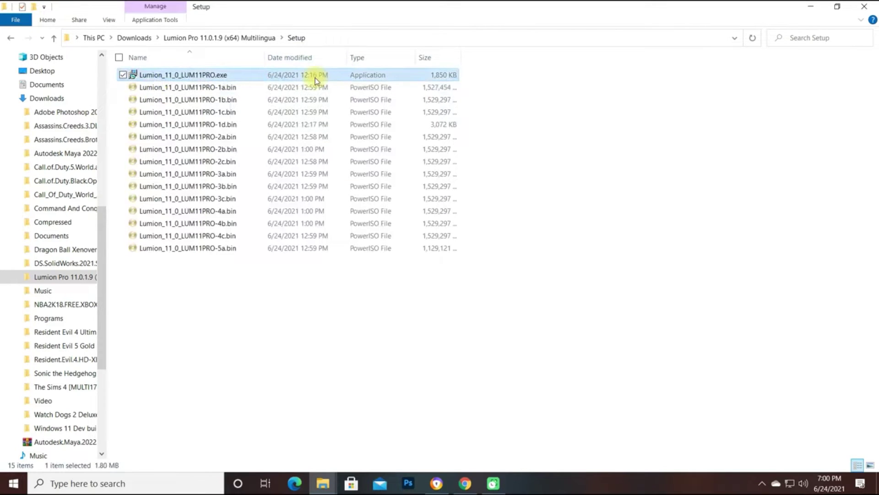
double_click(315, 79)
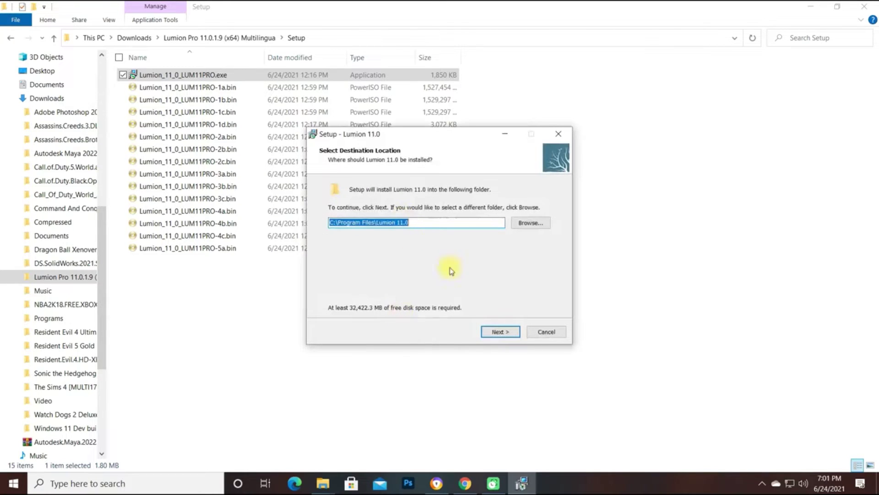
Install Lumion 11.0 into C:\Program Files\Lumion 11.0 with a desktop icon
left_click(504, 333)
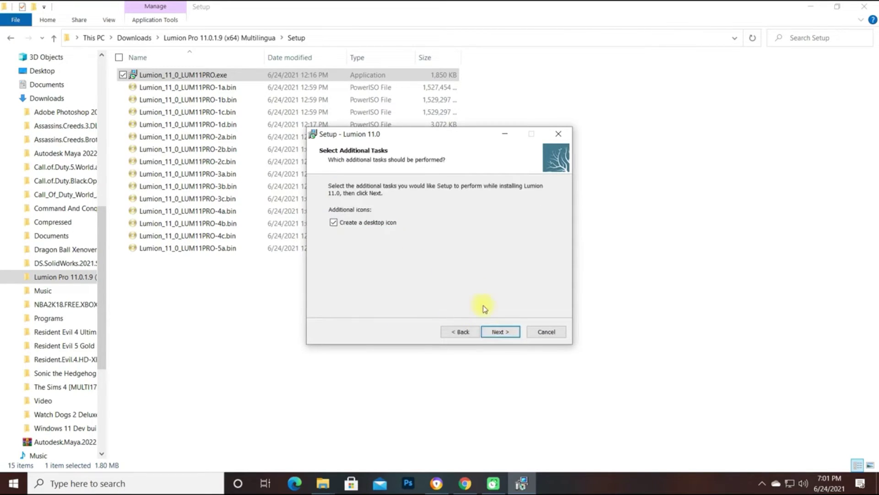
left_click(501, 333)
left_click(500, 332)
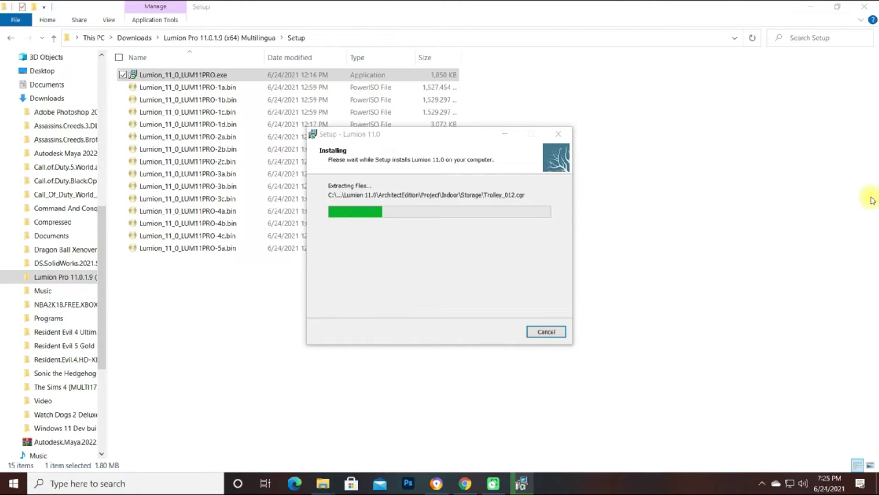
key("super")
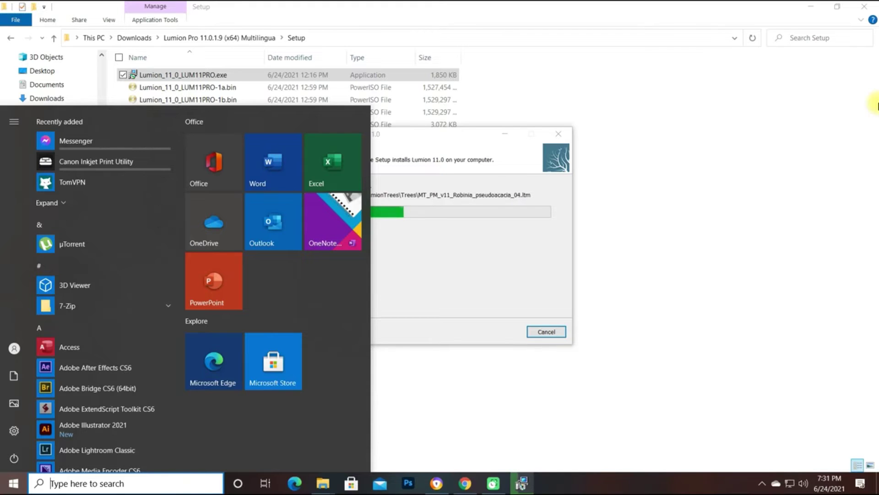
Try to eject the USB mass storage device and dismiss the resulting dialog
left_click(522, 480)
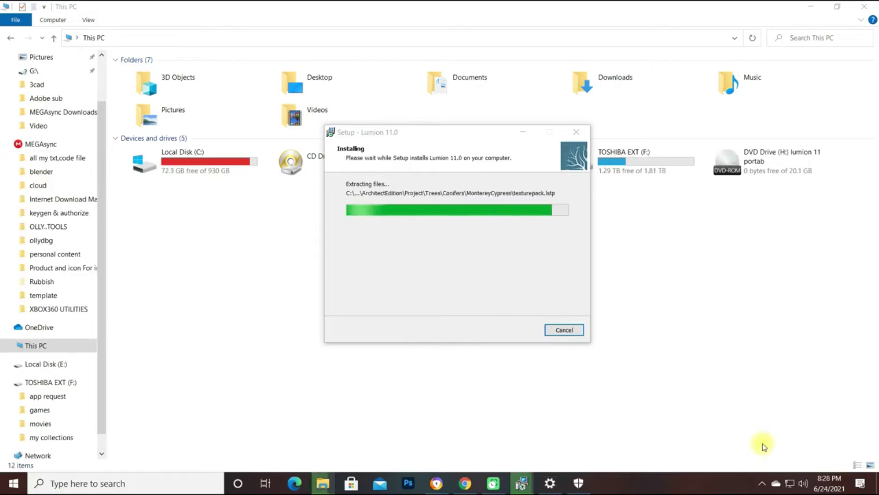
left_click(762, 483)
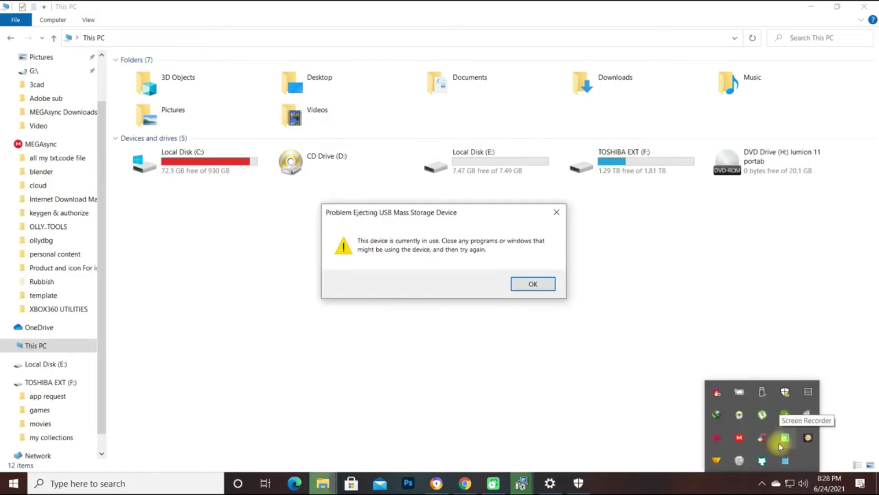
key("Return")
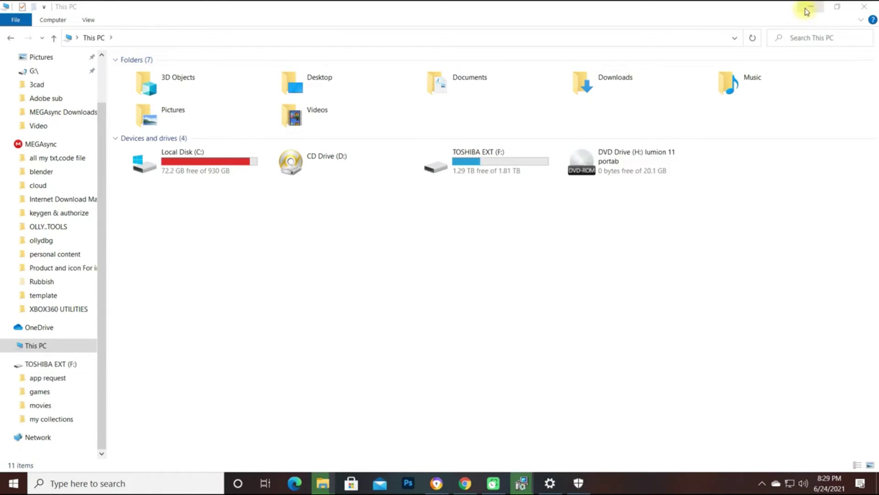
Minimize the open File Explorer and Settings windows to leave the Lumion 11.0 setup on the desktop
left_click(807, 12)
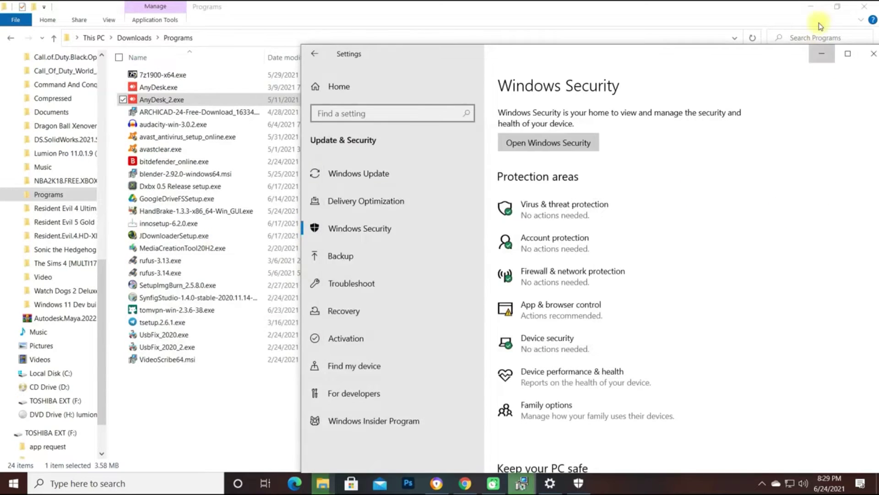
left_click(822, 54)
left_click(817, 6)
left_click(817, 7)
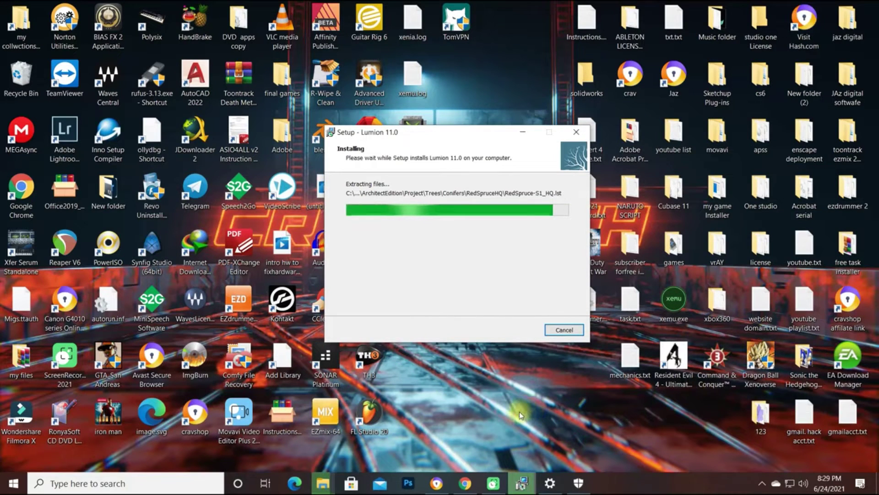
left_click(323, 482)
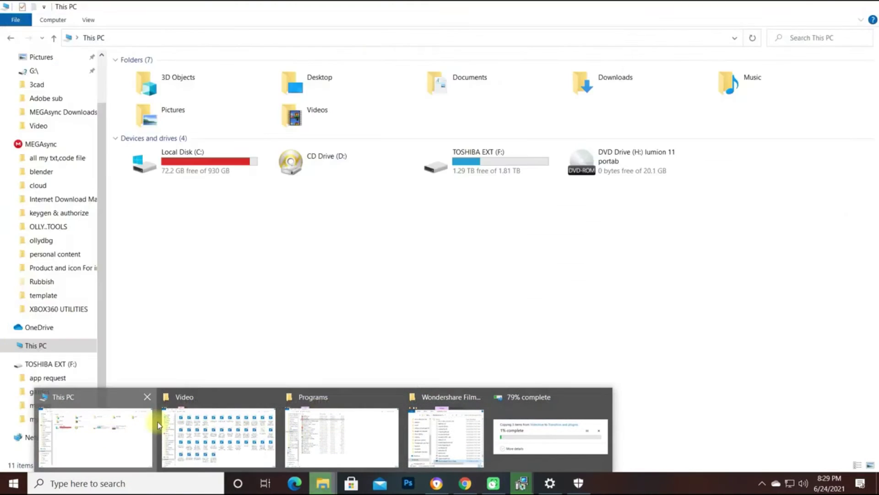
left_click(95, 435)
left_click(522, 483)
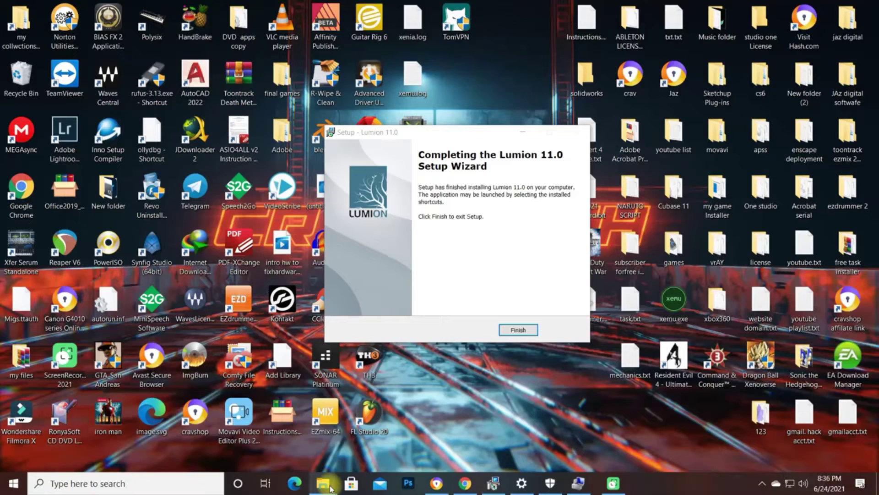
Bring up the Lumion 11.0 Setup Wizard, finish it and show the desktop
mouse_move(330, 488)
left_click(197, 443)
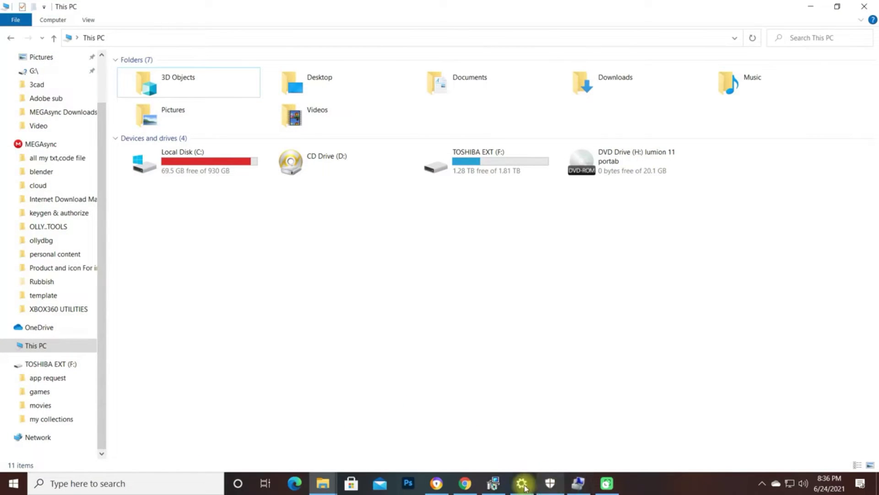
left_click(495, 481)
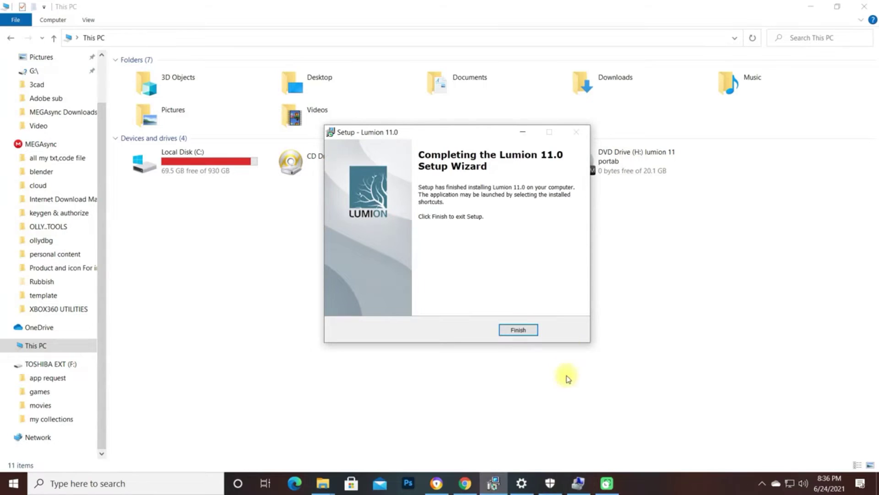
left_click(519, 334)
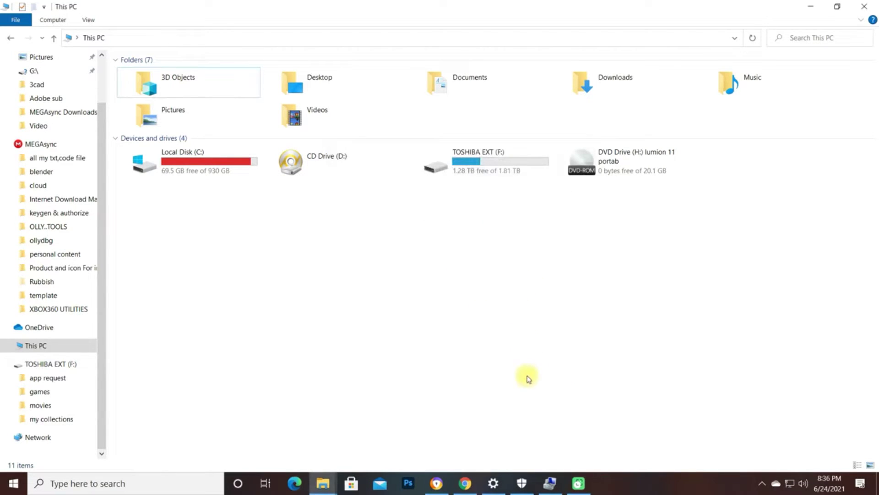
key("super+d")
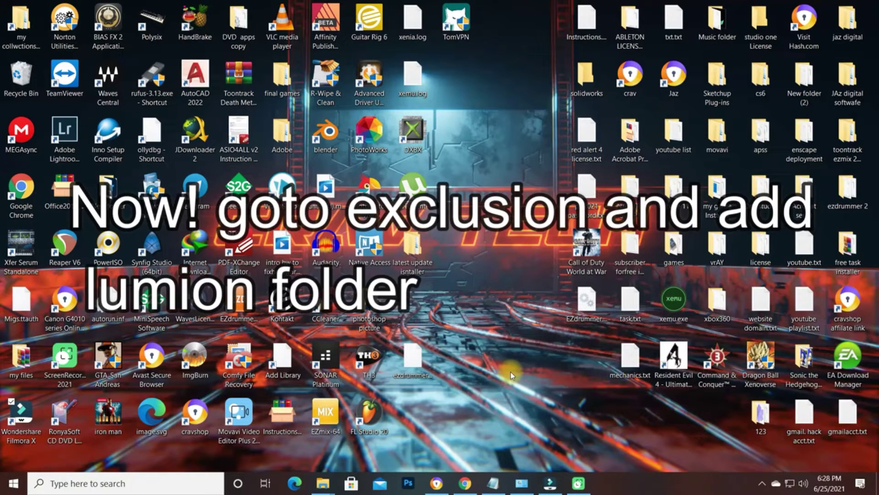
Open the Virus & threat protection settings of Windows Security from the Update & Security section of Windows Settings
left_click(13, 483)
mouse_move(12, 437)
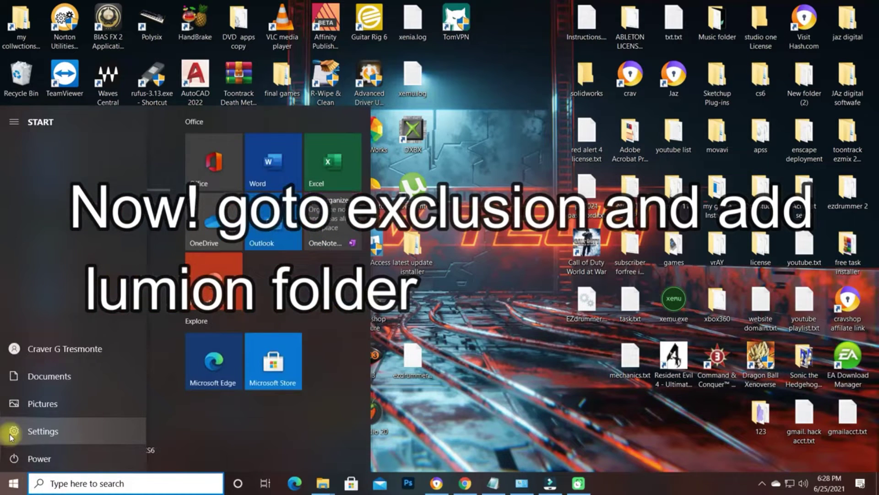
left_click(13, 432)
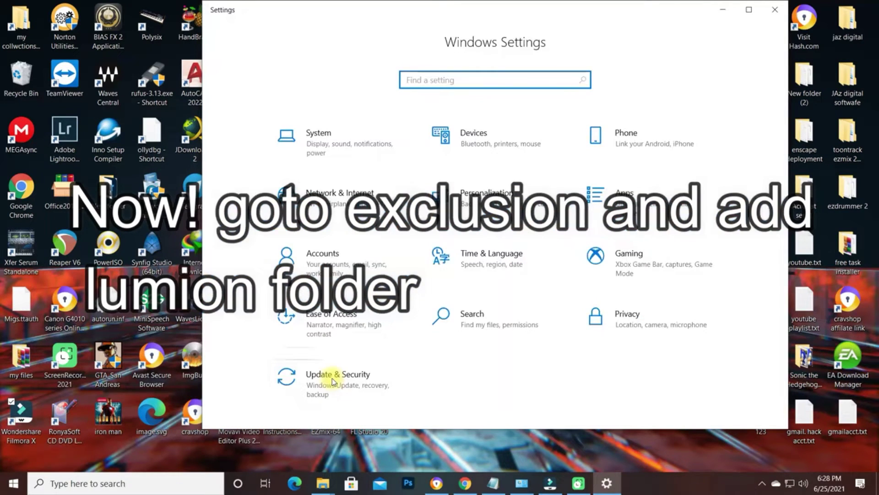
left_click(334, 376)
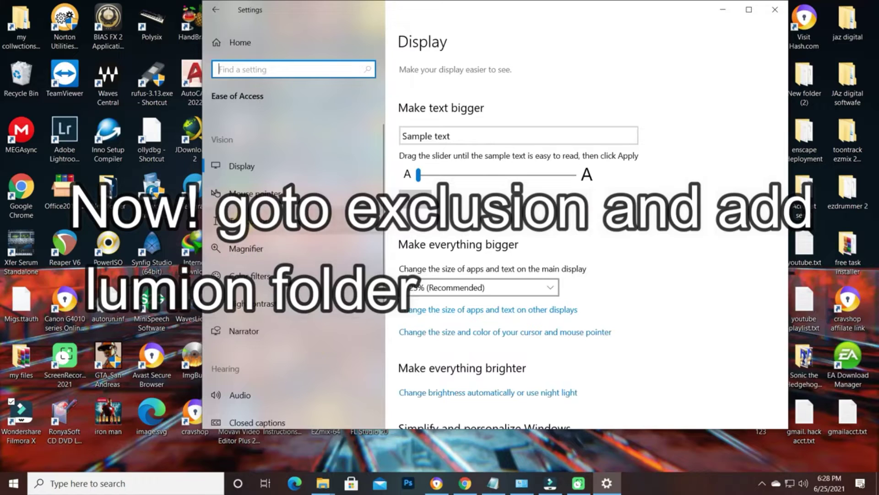
left_click(232, 41)
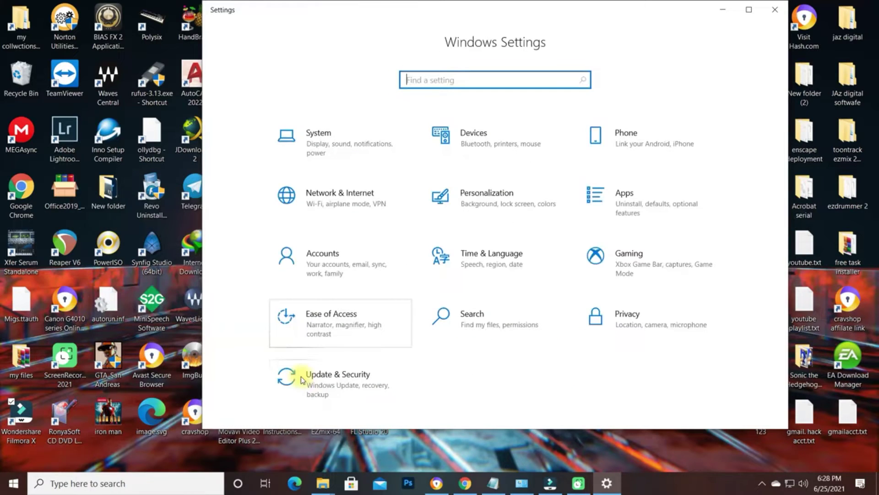
left_click(301, 378)
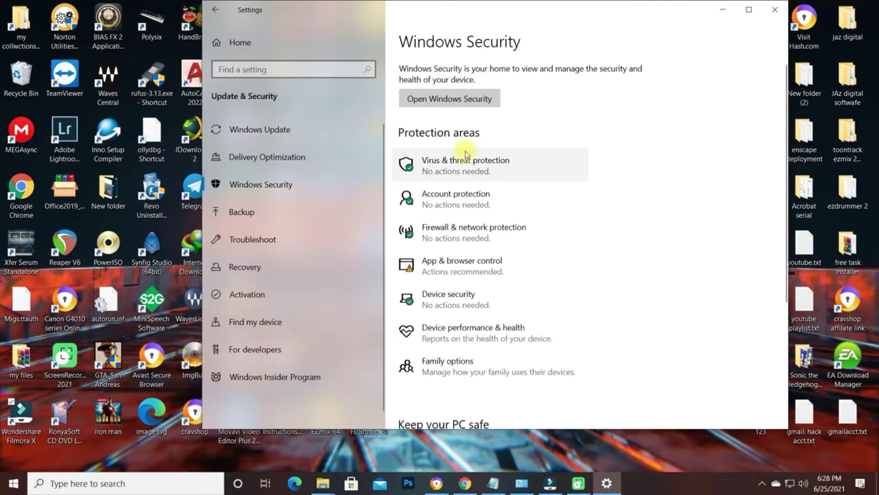
left_click(466, 161)
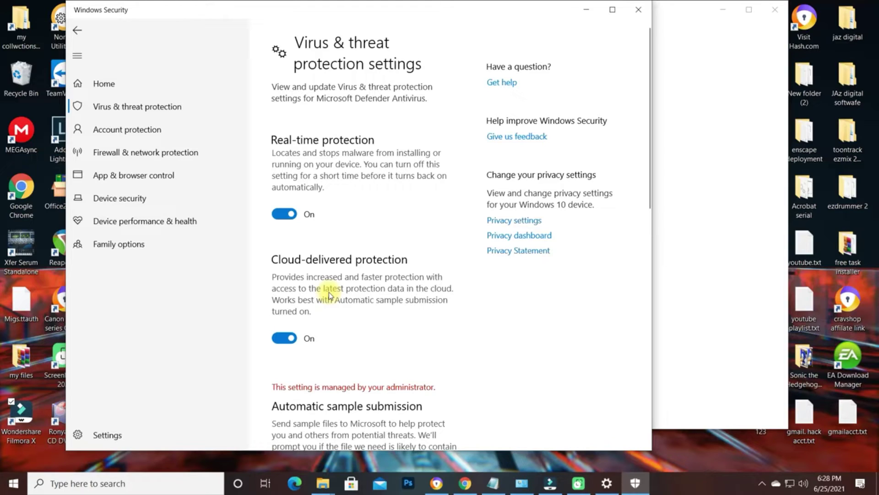
Open the Microsoft Defender Antivirus exclusions and start adding a folder exclusion
scroll(328, 296, "down", 4)
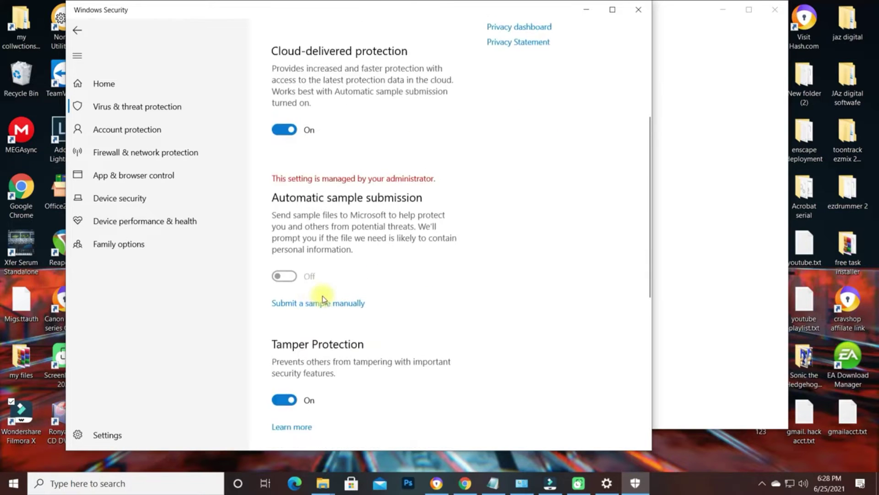
scroll(311, 311, "down", 5)
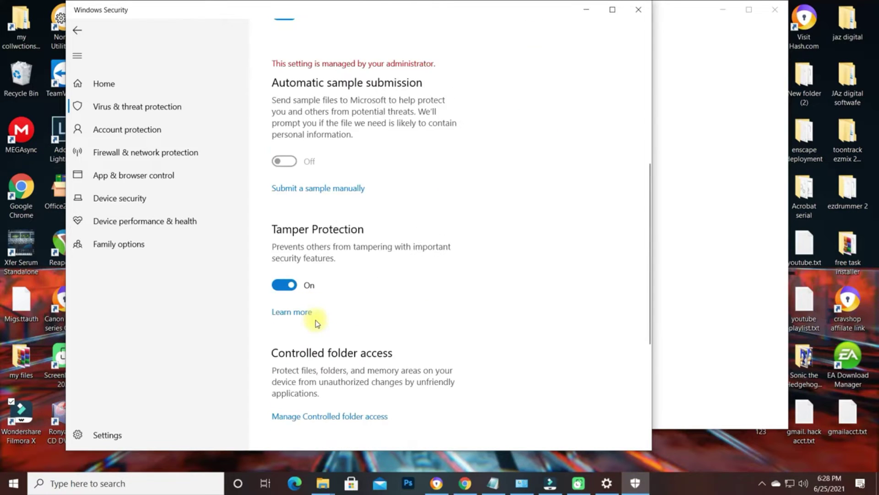
scroll(319, 318, "down", 2)
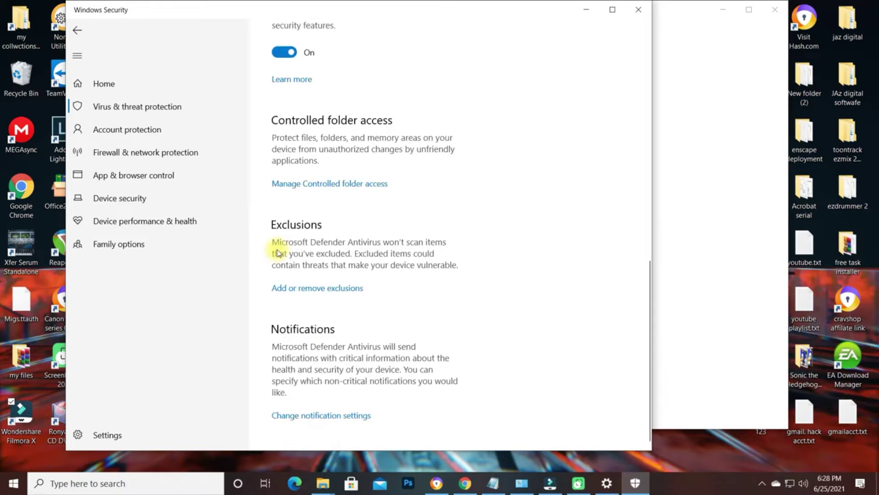
left_click(318, 288)
left_click(347, 146)
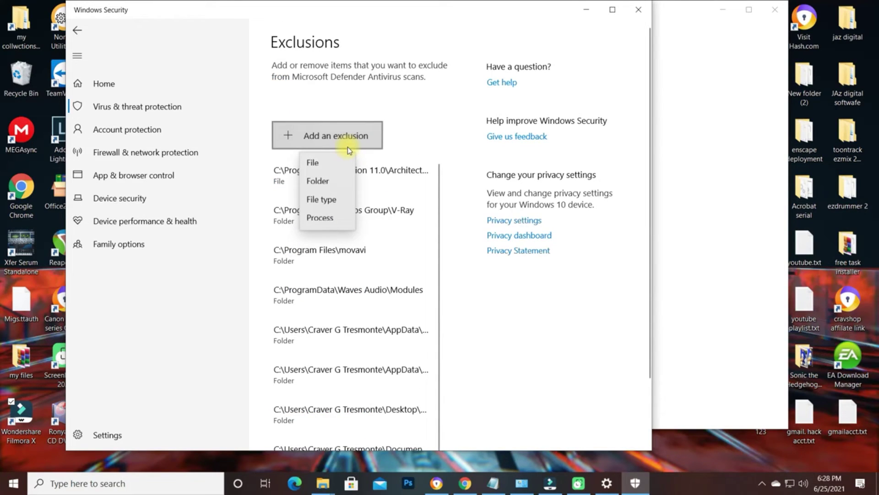
left_click(324, 183)
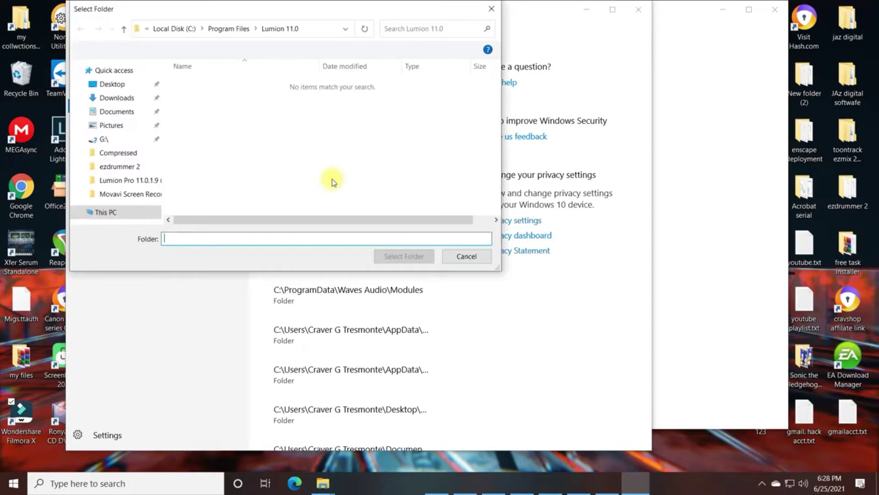
Select the Lumion 11.0 folder in C:\Program Files as the folder to exclude from antivirus scans
left_click(123, 29)
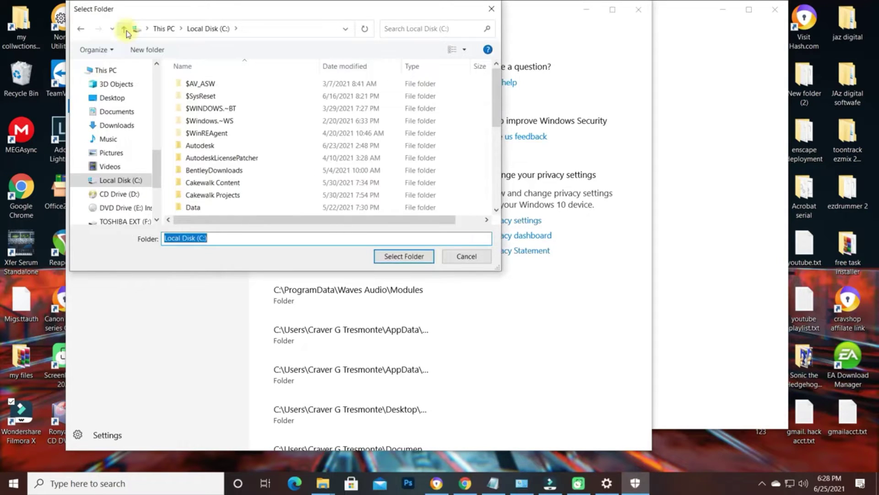
scroll(239, 147, "down", 5)
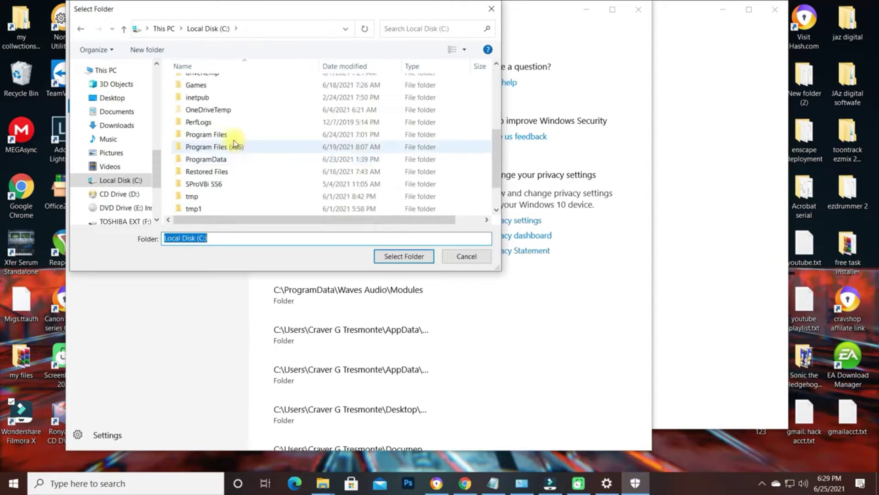
double_click(234, 139)
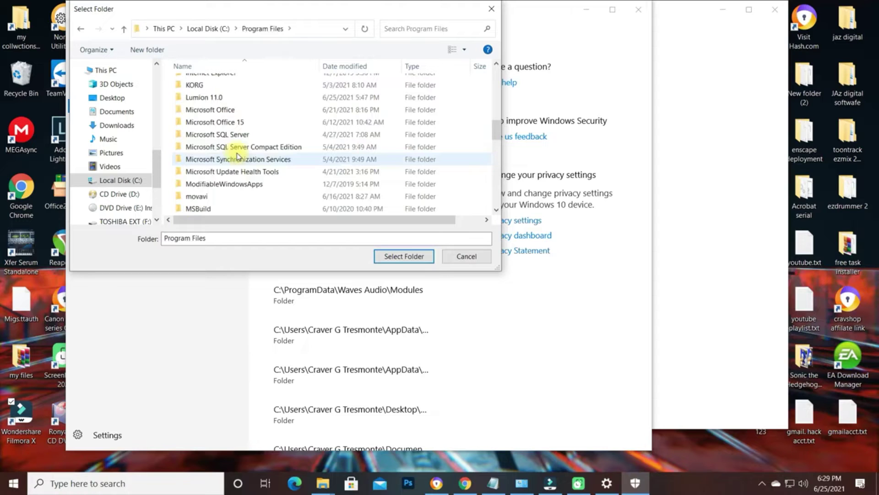
scroll(234, 146, "up", 1)
left_click(223, 130)
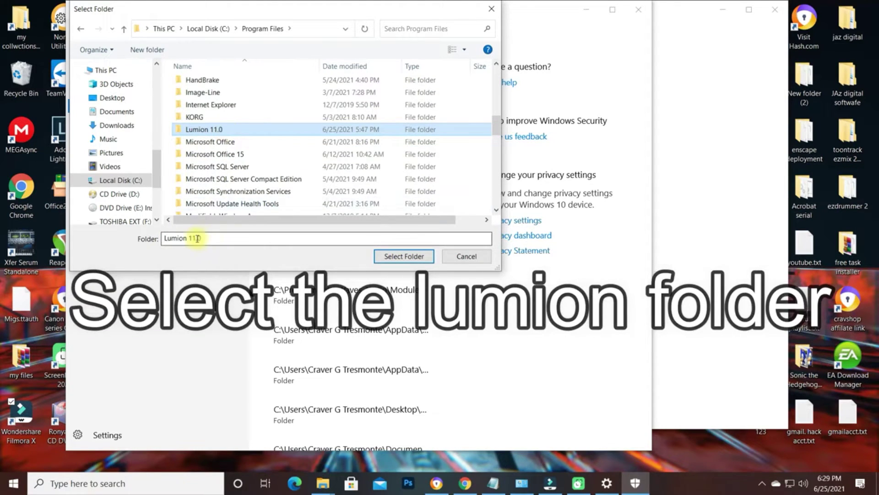
left_click(389, 256)
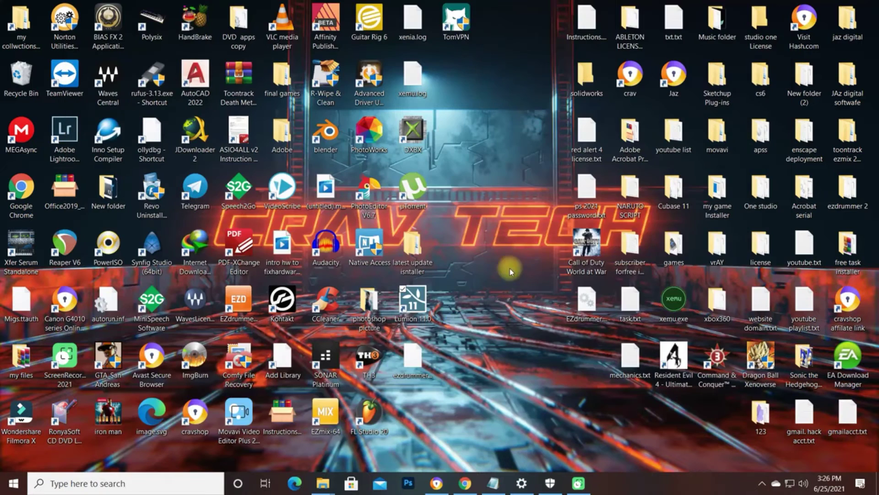
Launch Lumion 11.0 from the desktop, open the example scene with palm trees and a pool, and move forward through it
double_click(414, 303)
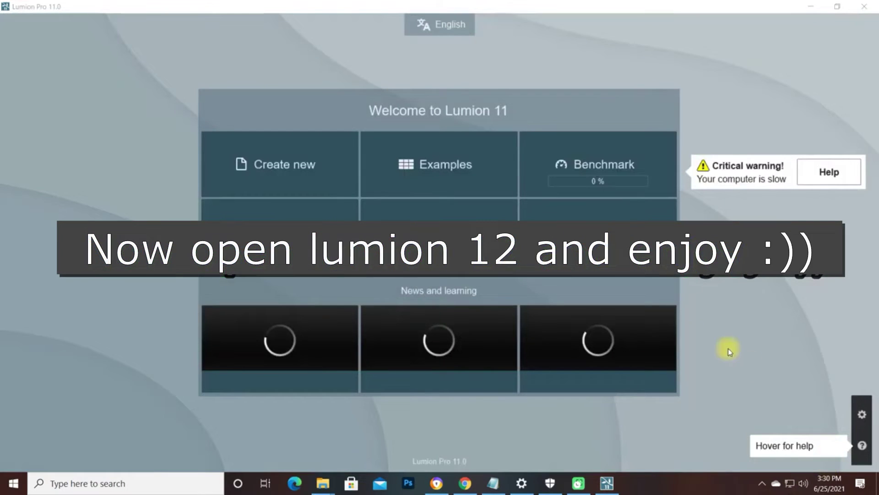
left_click(420, 163)
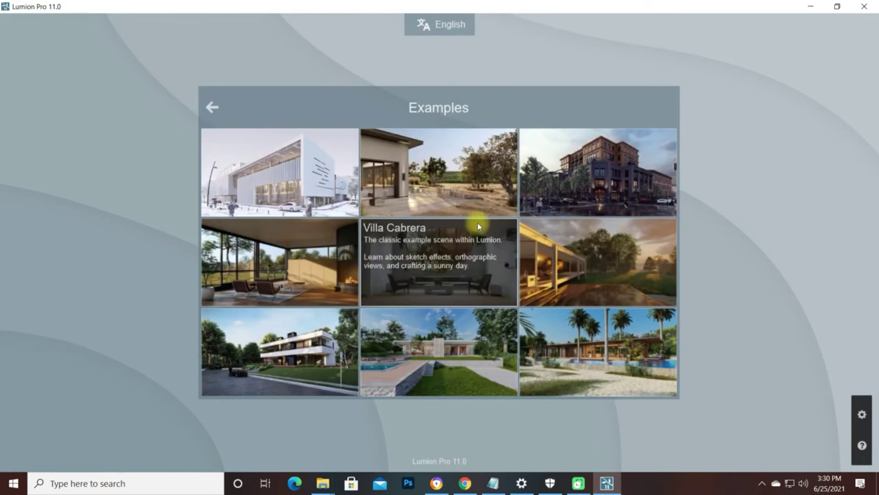
left_click(588, 345)
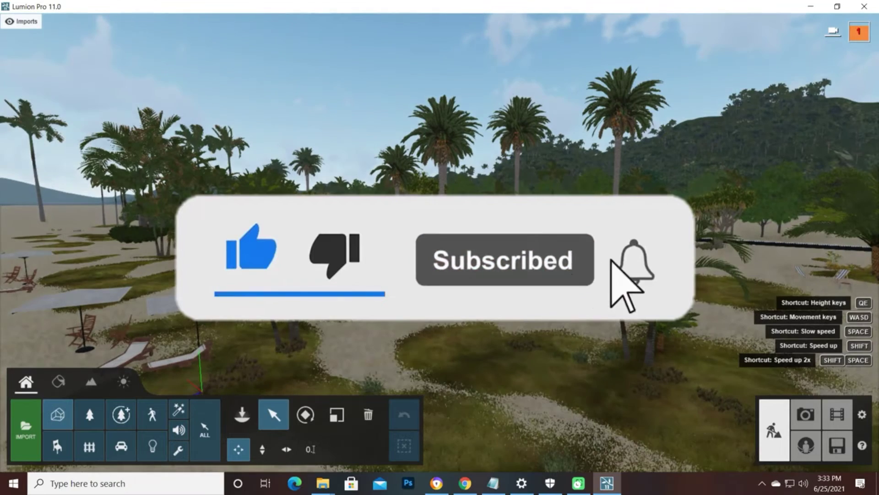
key("w")
key("w")
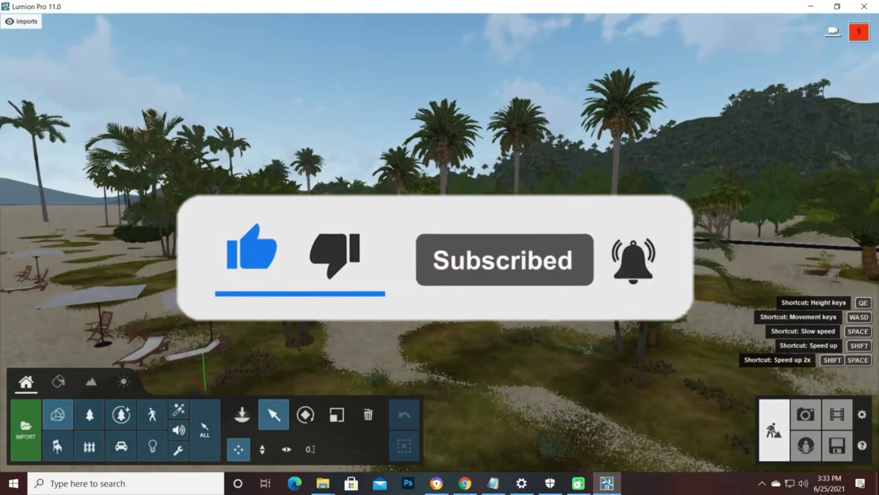
key("w")
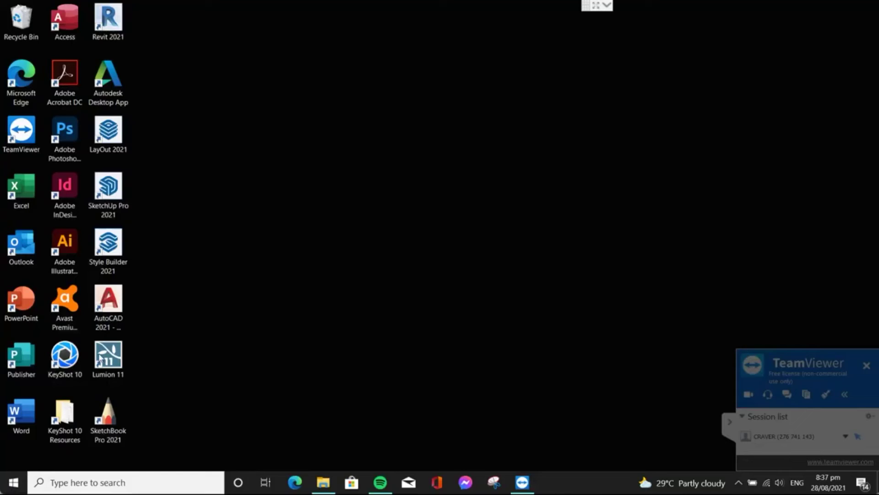
Launch Lumion 11 on the remote computer's desktop and accept its licence agreement
right_click(102, 359)
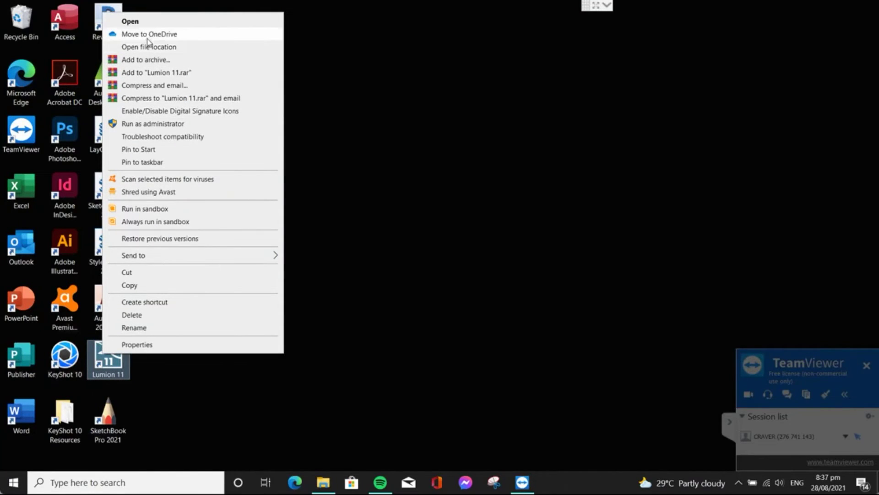
left_click(147, 22)
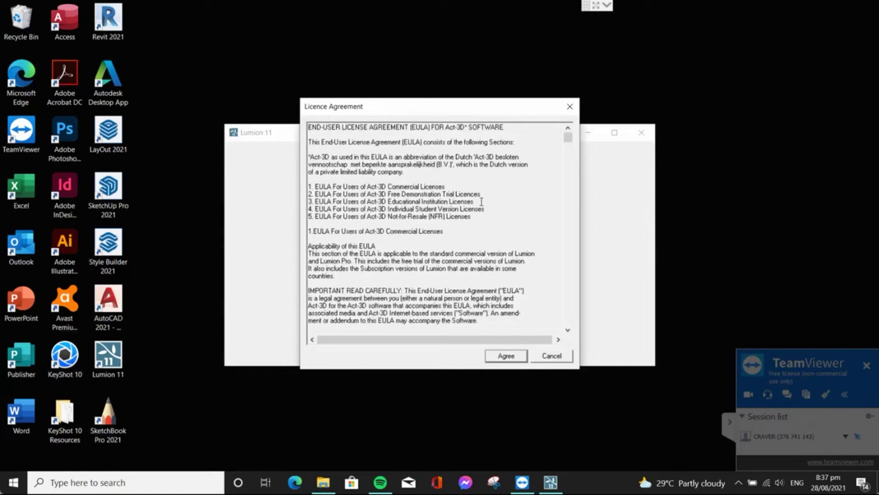
left_click(506, 356)
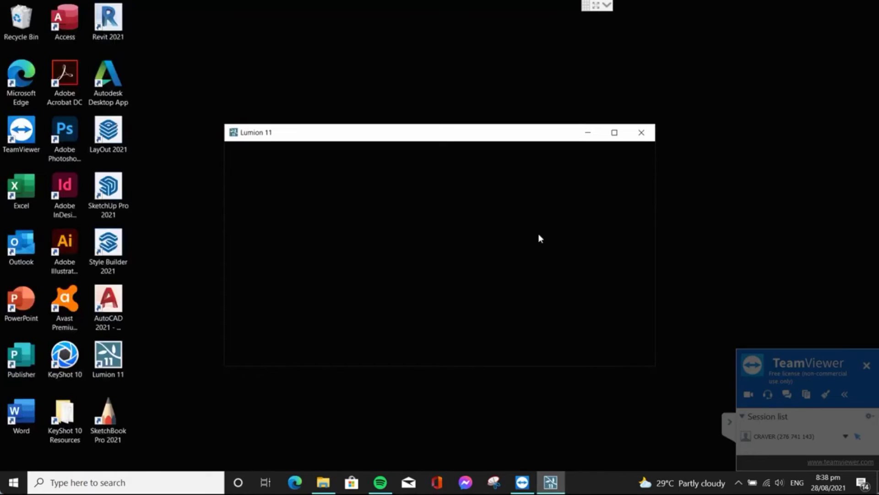
Open Task Manager as administrator, end the unresponsive Lumion 11.0 task, and close Task Manager
left_click(641, 134)
left_click(175, 482)
type("task")
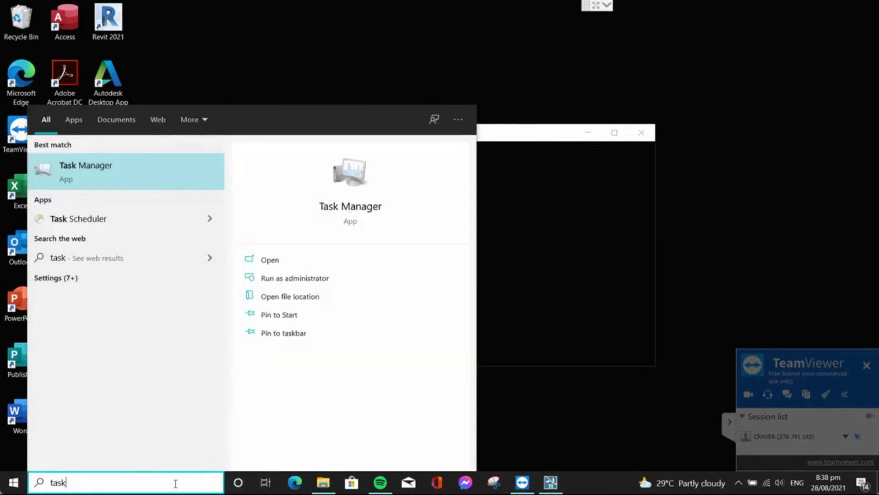
left_click(304, 279)
left_click(107, 122)
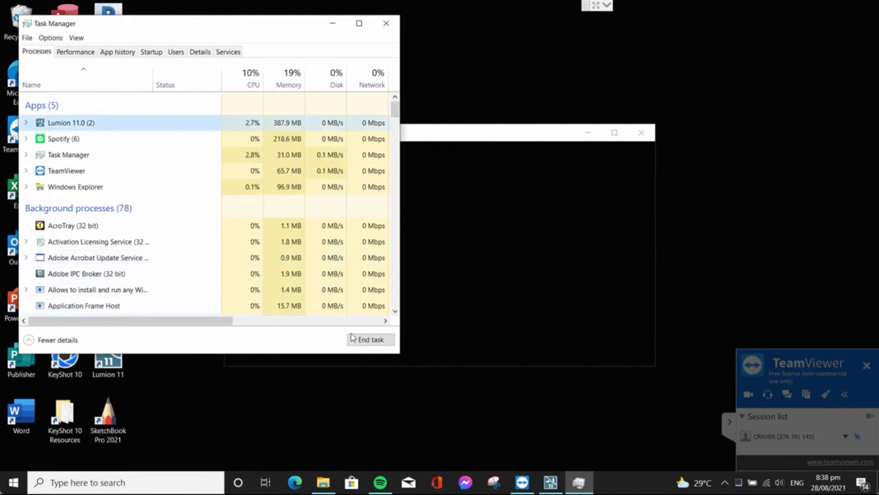
left_click(372, 340)
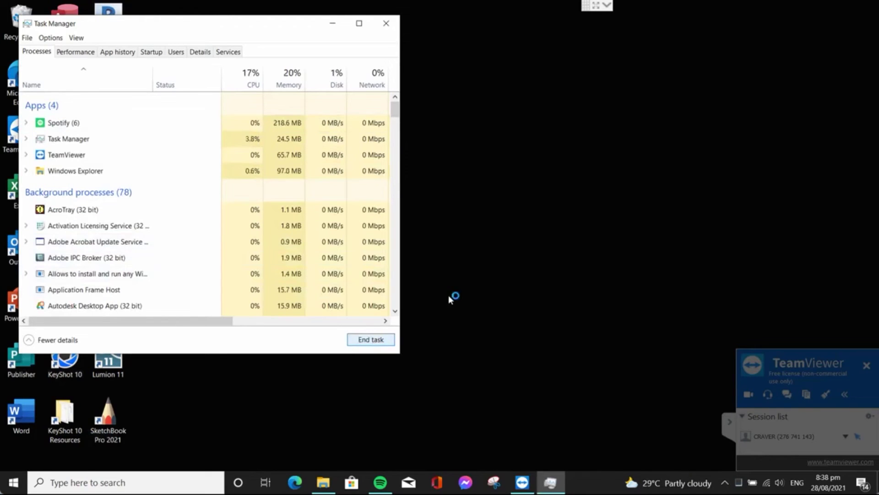
left_click(385, 23)
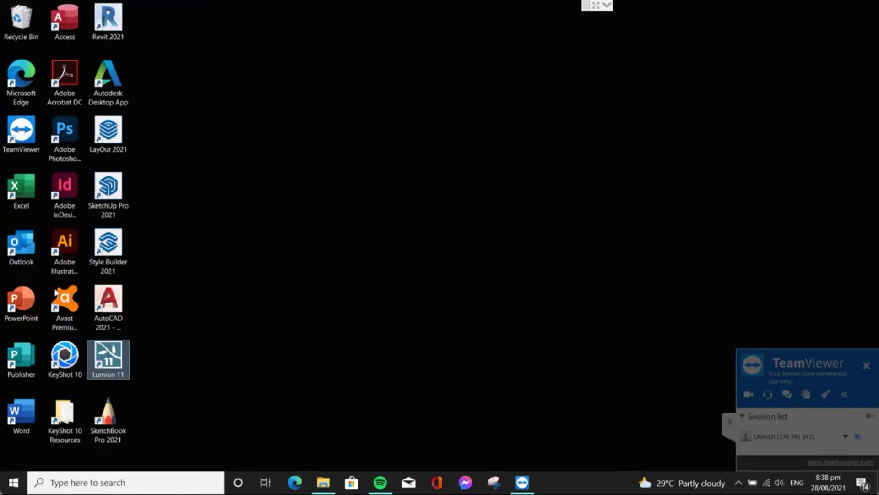
Open Avast Premium Security and view its quarantine in the protection section
double_click(63, 302)
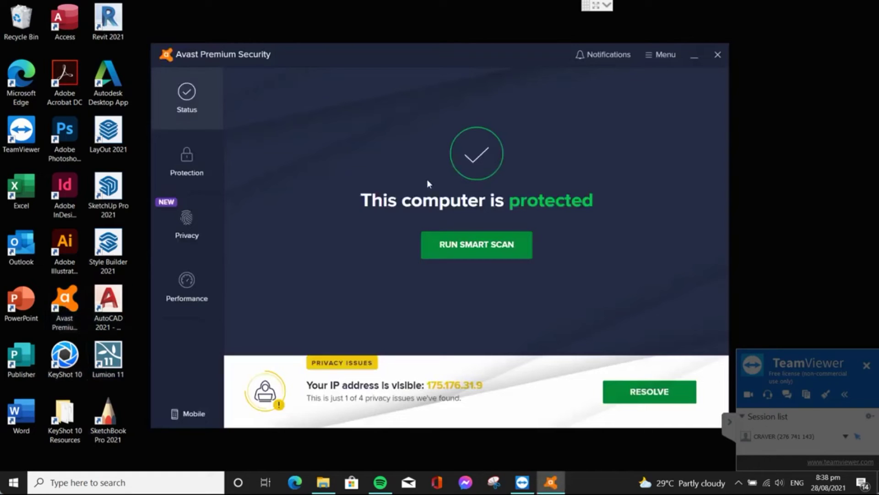
left_click(193, 165)
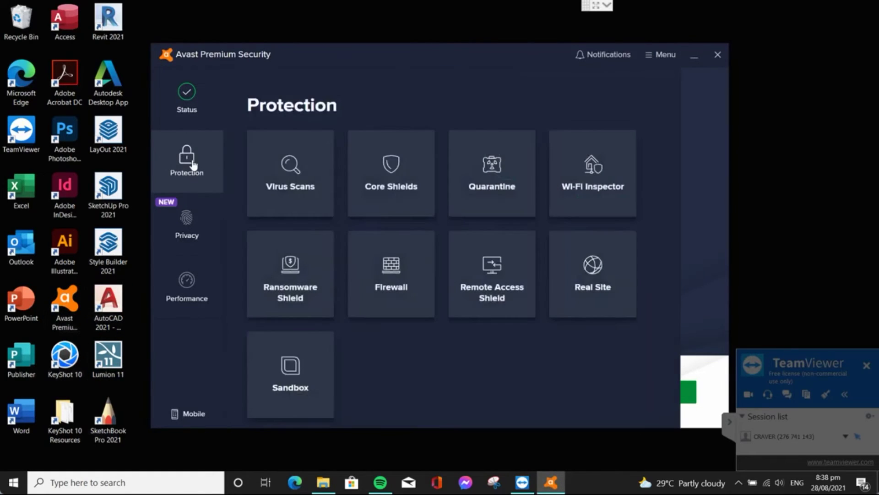
left_click(481, 188)
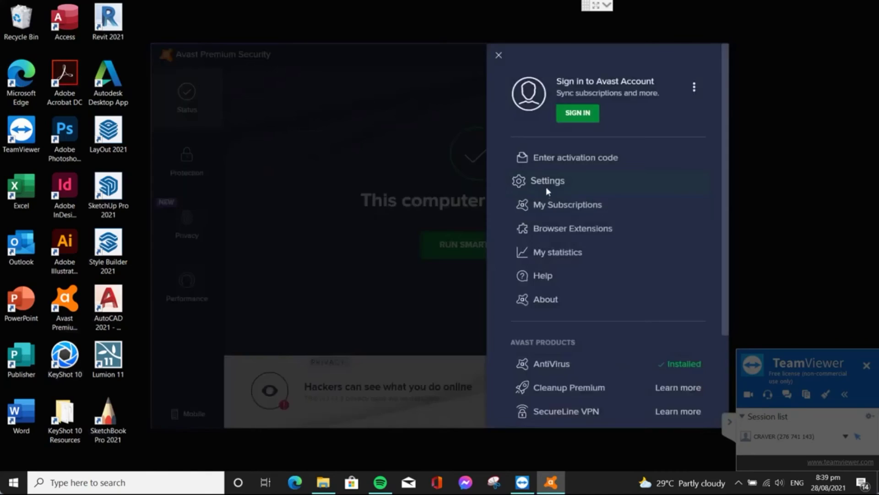
Open the Avast exceptions settings and start adding an exception by browsing for a folder
left_click(546, 186)
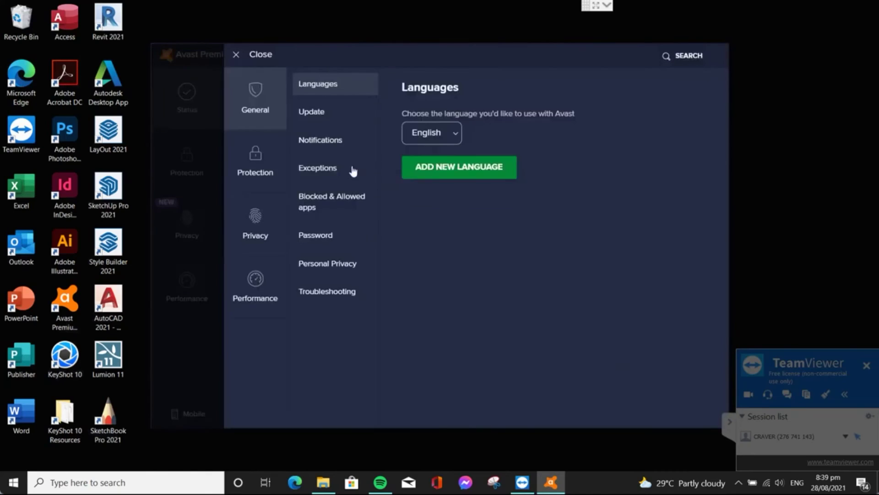
left_click(322, 174)
left_click(435, 152)
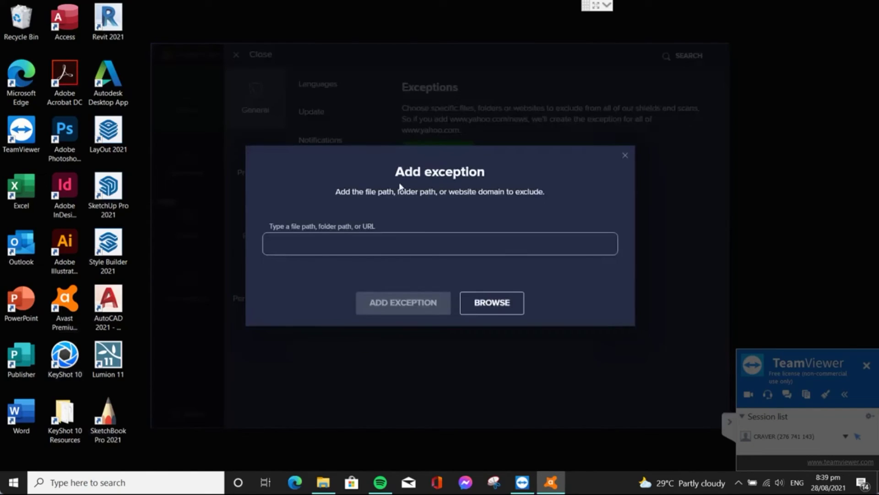
left_click(482, 309)
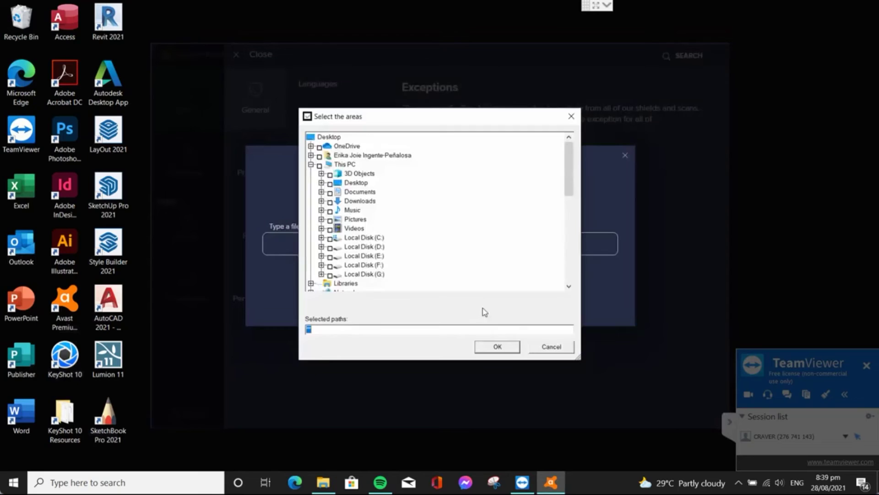
Look through the Program Files folder on Local Disk (C:) for the Lumion folder
left_click(345, 240)
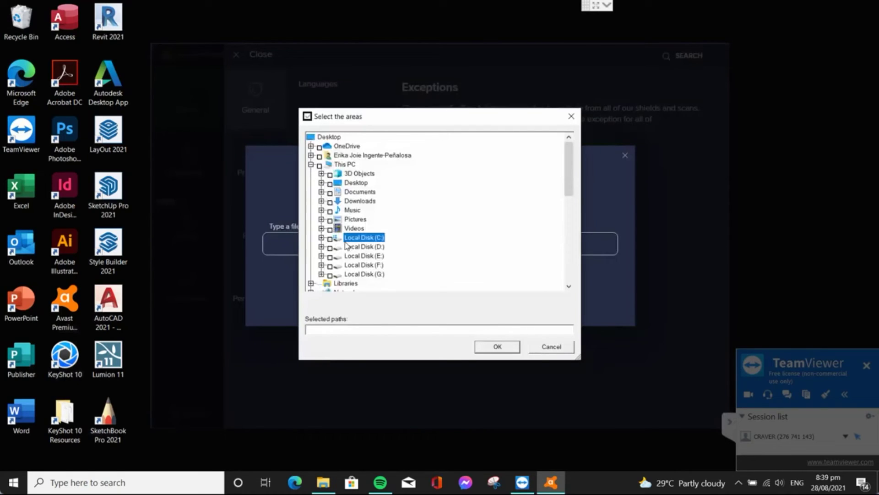
left_click(321, 238)
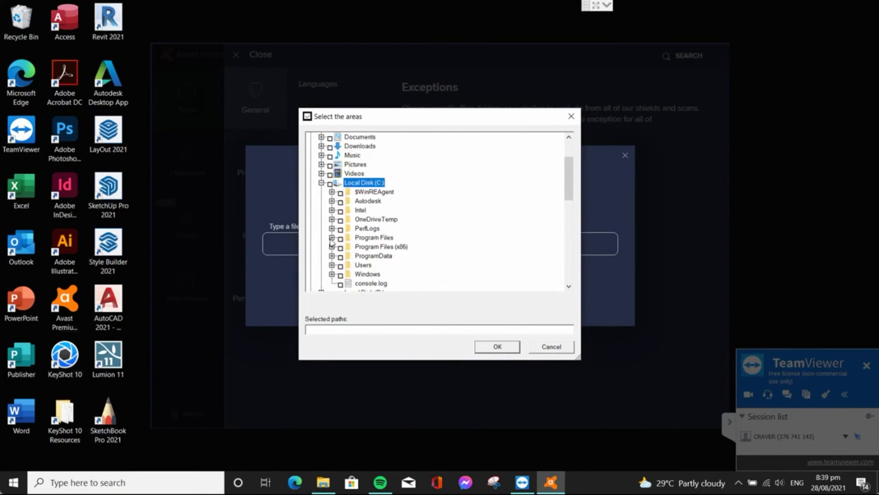
left_click(332, 238)
scroll(401, 257, "down", 3)
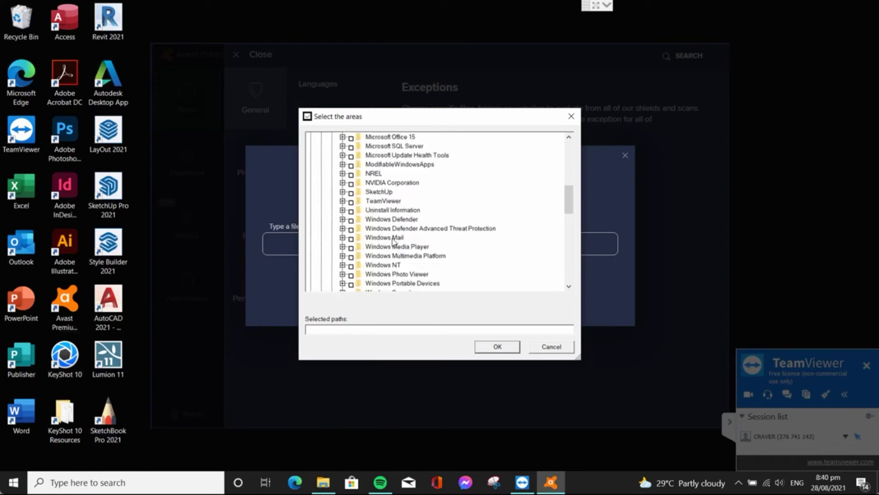
scroll(398, 225, "up", 6)
Select the Lumion pro 11 folder on Local Disk (G:) and add it as an Avast exception
scroll(401, 230, "down", 3)
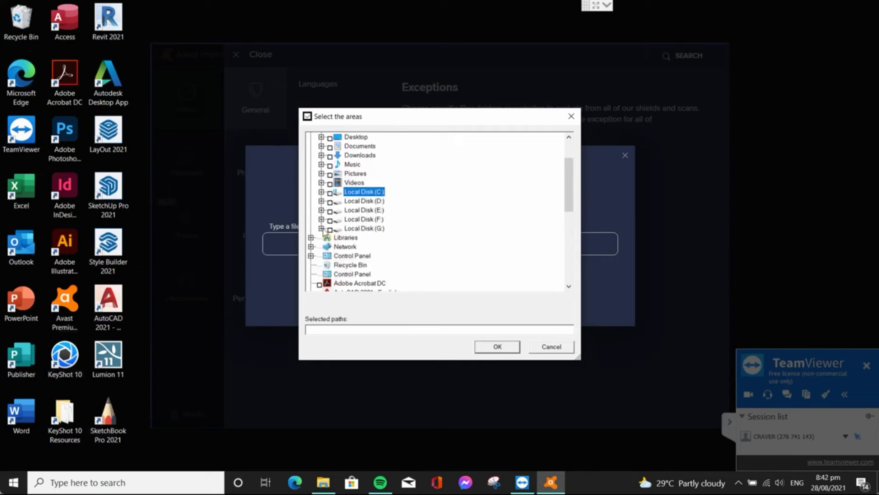
left_click(321, 228)
left_click(340, 239)
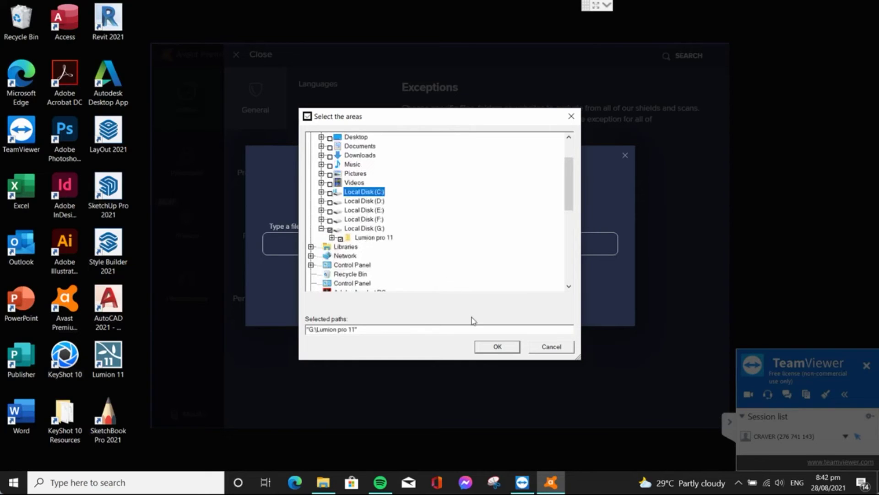
left_click(491, 347)
left_click(413, 314)
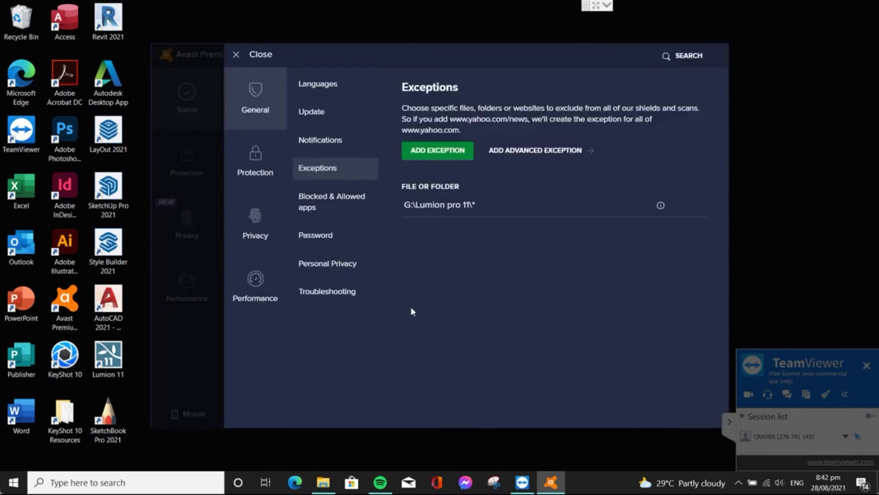
Close Avast Premium Security and relaunch Lumion 11 from the desktop
left_click(236, 55)
left_click(718, 55)
double_click(108, 356)
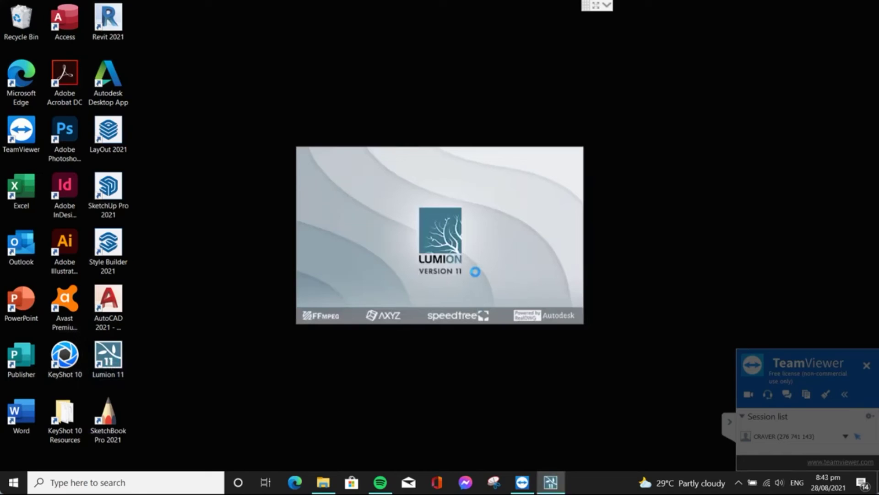
left_click(516, 358)
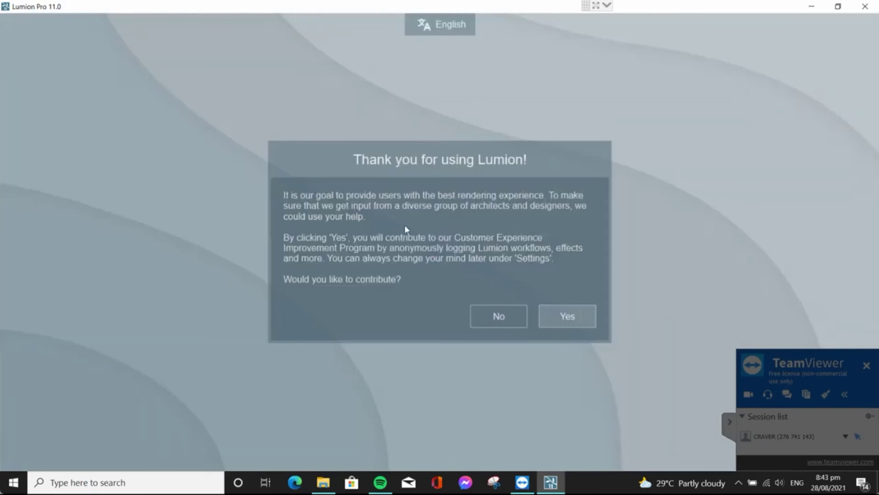
Decline Lumion's Customer Experience Improvement Program and its offer to fix the low TdrDelay value
left_click(513, 320)
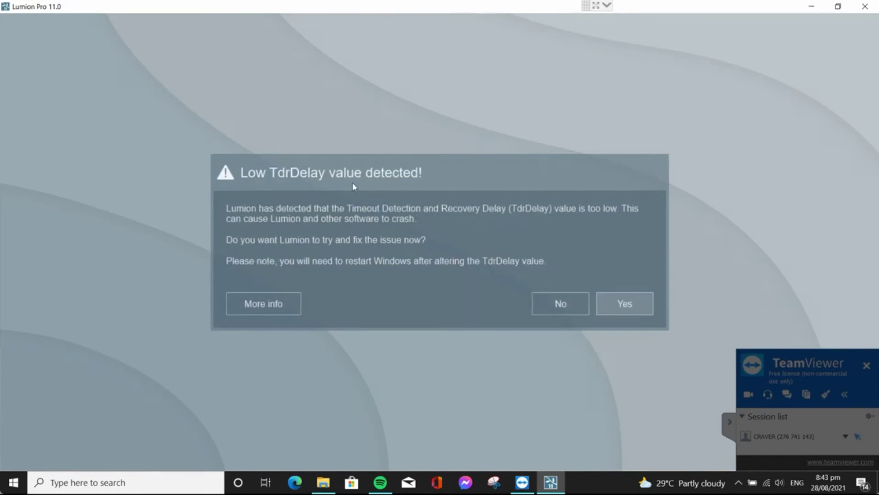
left_click(263, 300)
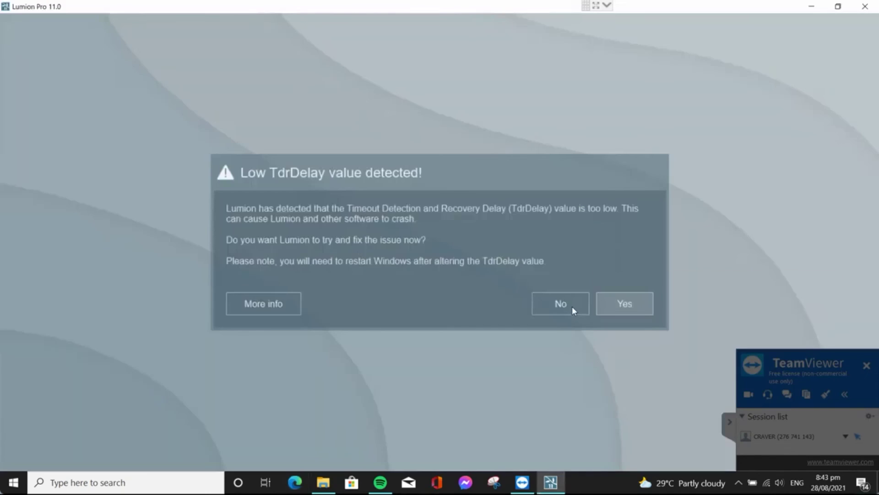
left_click(572, 306)
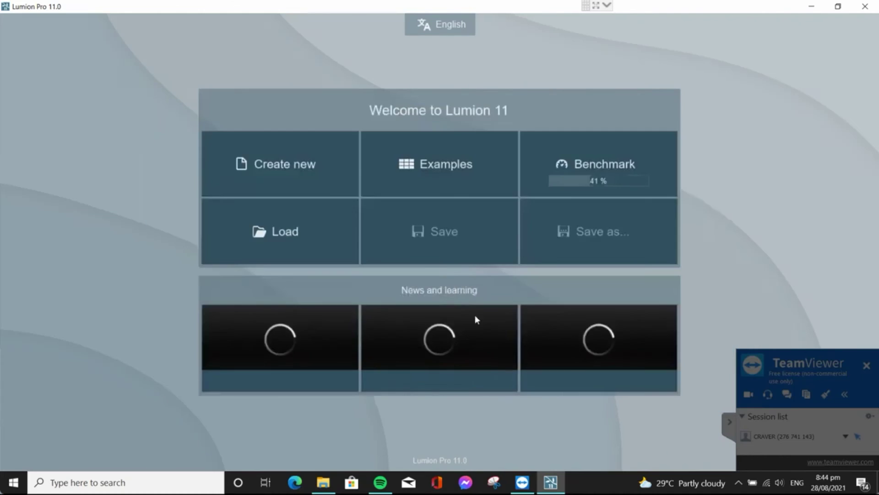
Open the example scene of the brick street-corner building, dismiss the tutorial windows, and collapse the TeamViewer panel
left_click(436, 176)
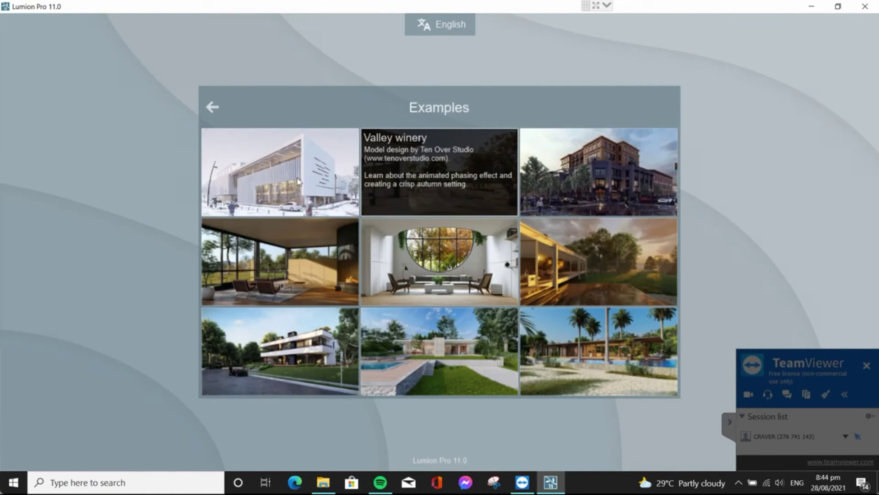
left_click(587, 164)
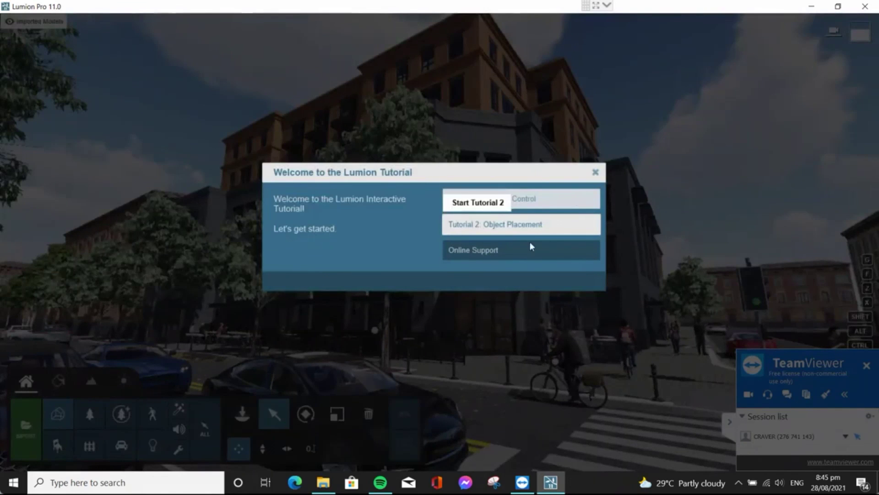
left_click(595, 172)
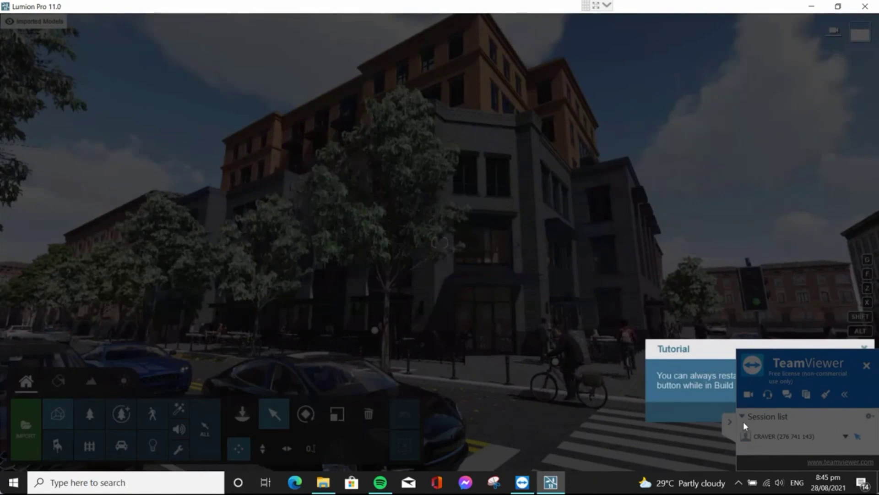
left_click(730, 421)
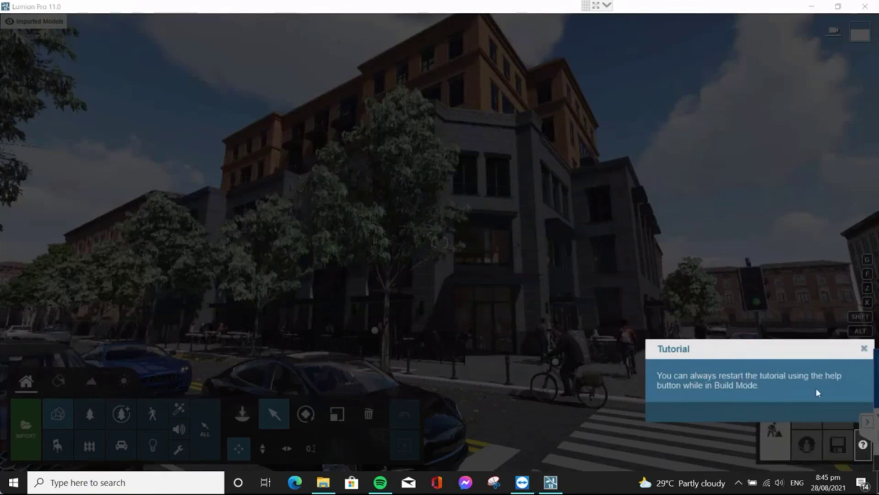
left_click(864, 352)
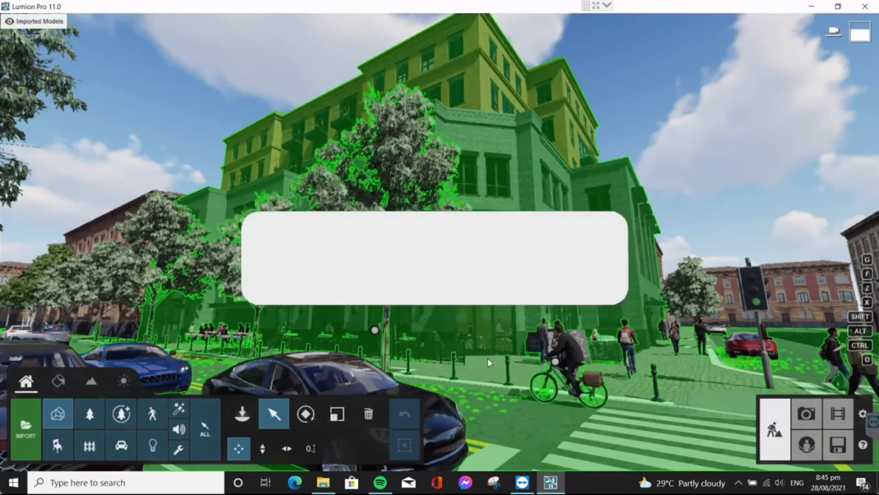